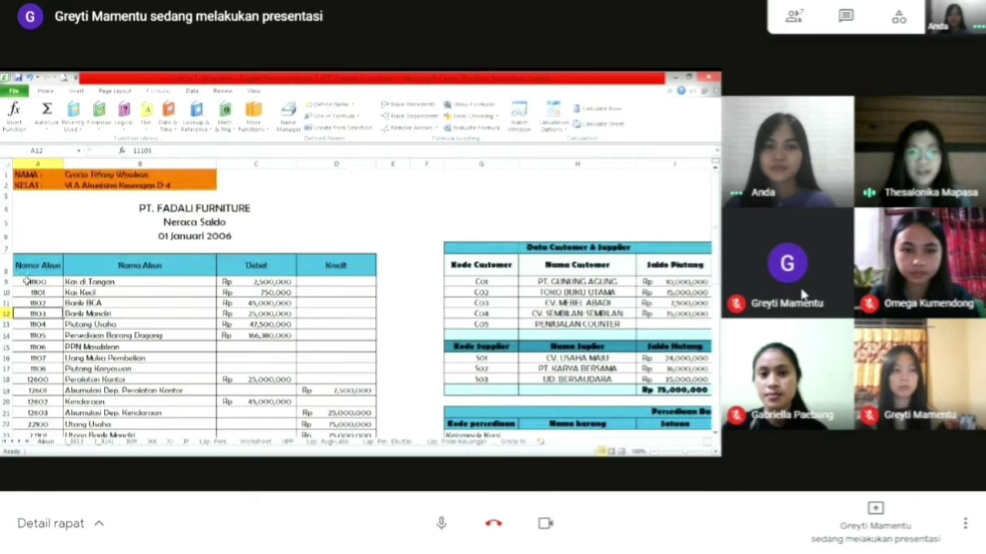
# - Review the account list, then the sales journal's J-02 entry: its date, voucher number and the customer-name VLOOKUP formula in E5
pyautogui.moveTo(27, 281); pyautogui.dragTo(134, 416)
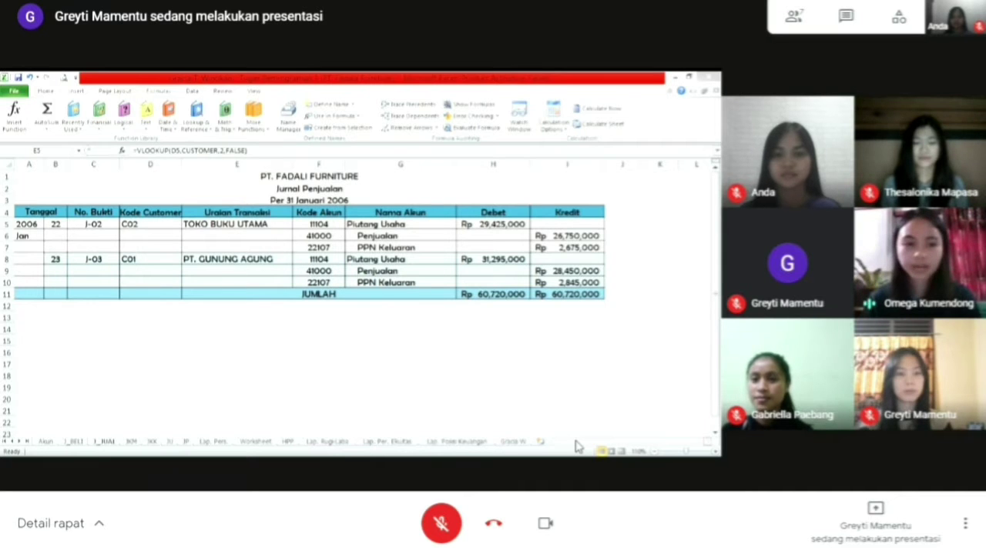
pyautogui.hotkey('alt', 'Tab')
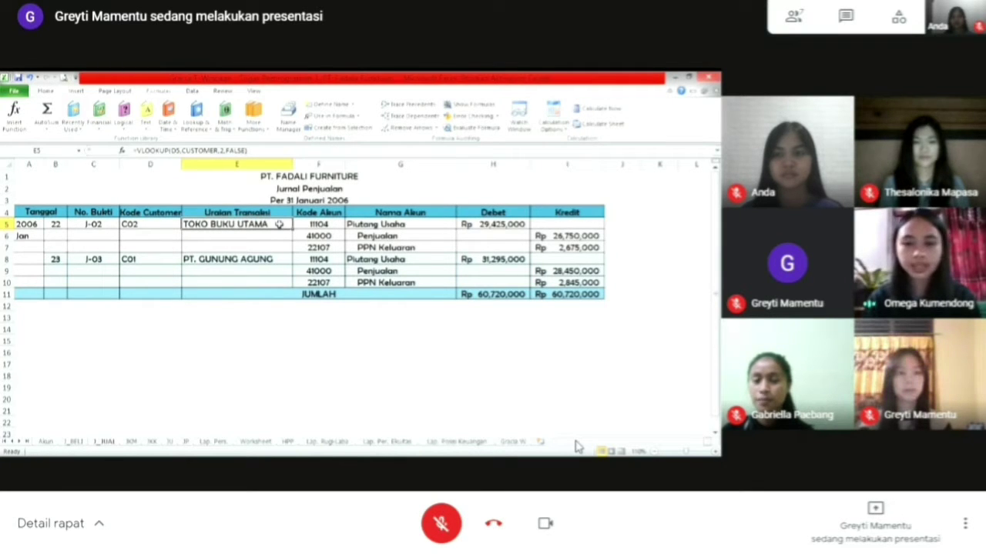
pyautogui.click(112, 224)
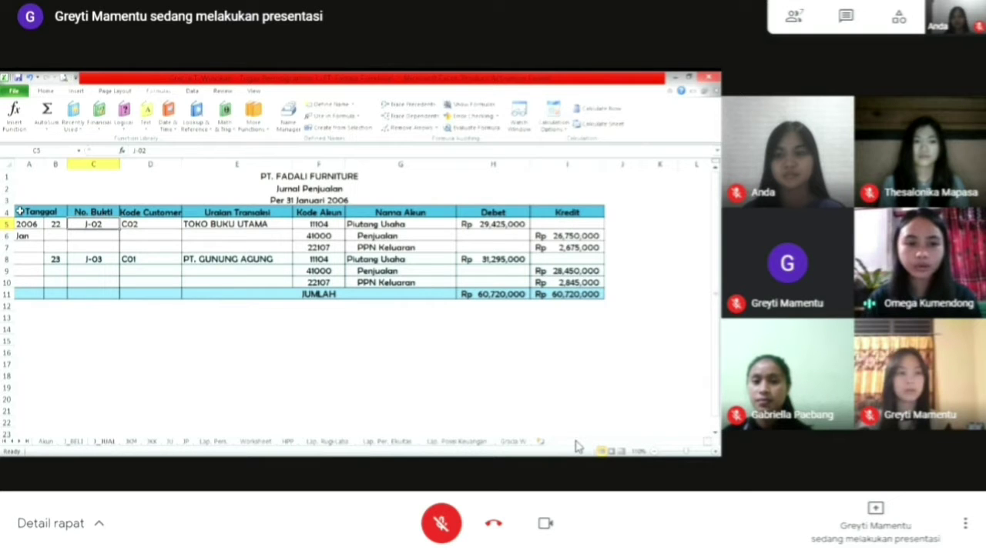
pyautogui.moveTo(19, 211); pyautogui.dragTo(38, 236)
pyautogui.click(78, 233)
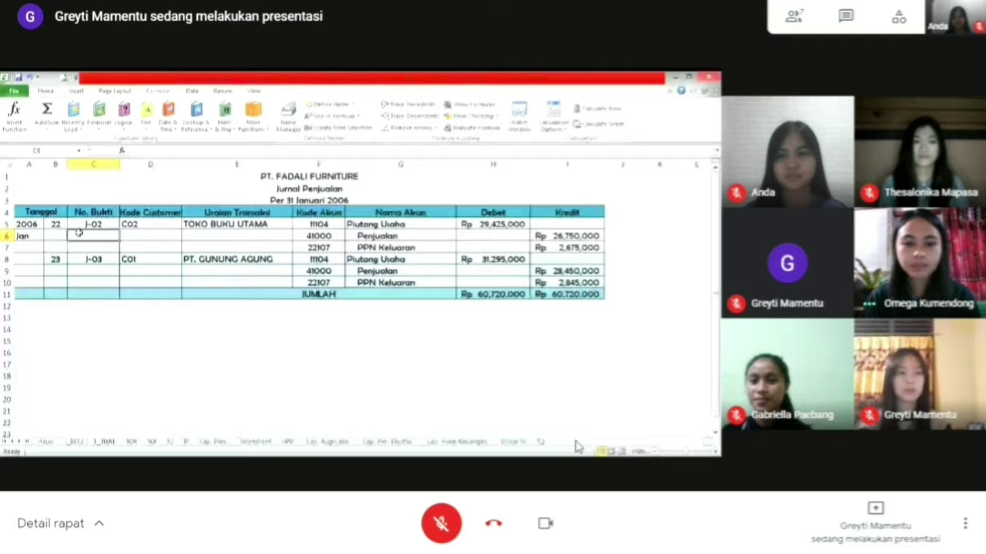
pyautogui.click(285, 224)
pyautogui.doubleClick(235, 150)
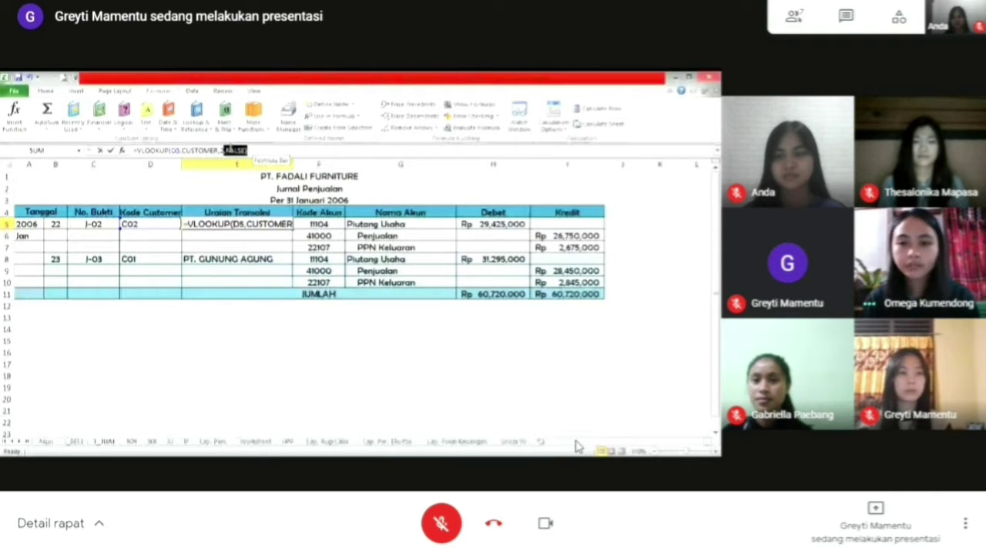
pyautogui.moveTo(230, 149); pyautogui.dragTo(131, 151)
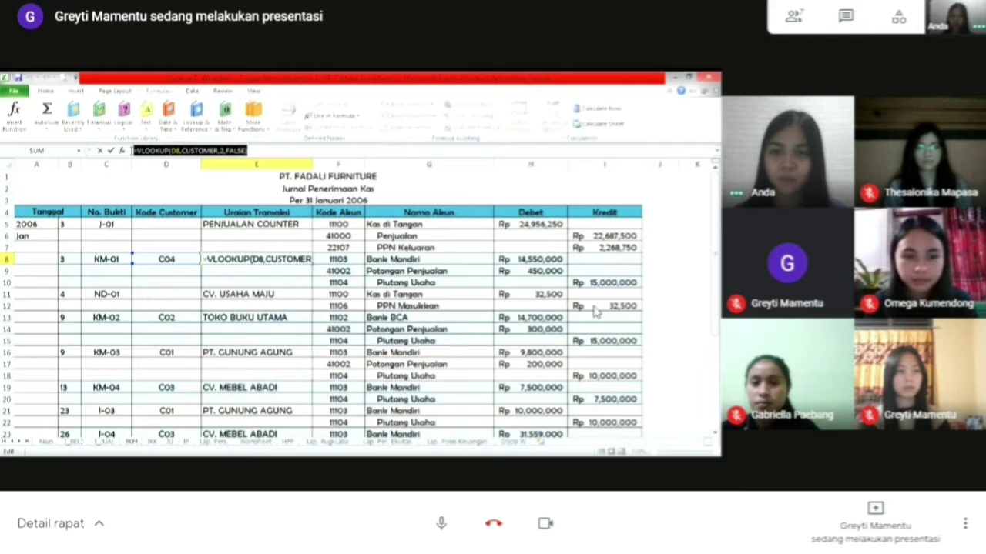
# - Inspect the KM-01 entry in the cash receipts journal: the customer lookup formula in E8, the account code and the account name
pyautogui.click(263, 151)
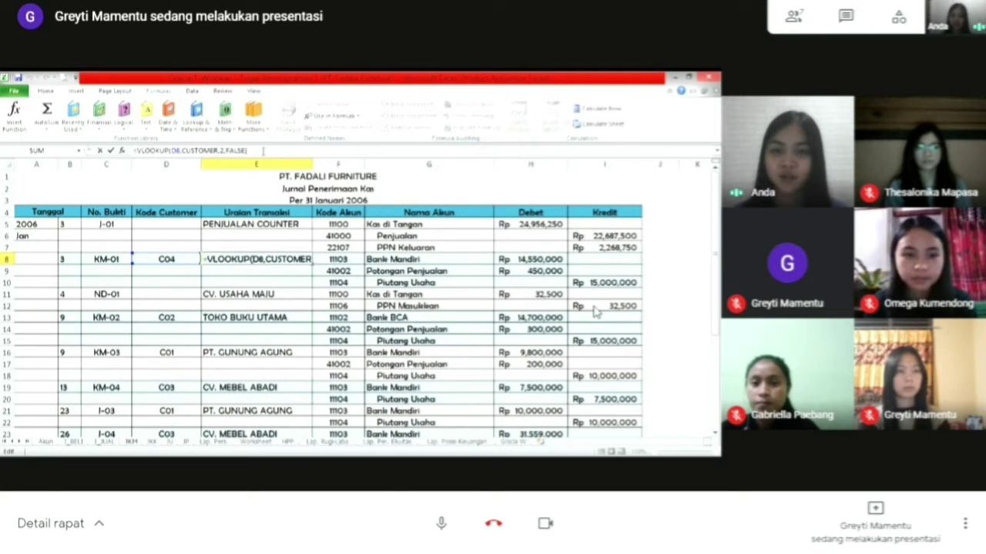
pyautogui.click(354, 261)
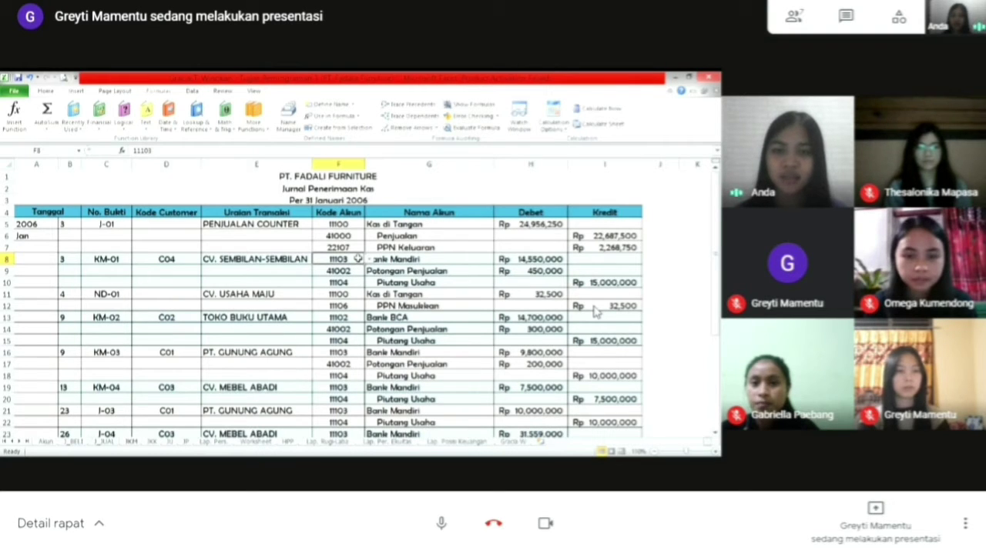
pyautogui.click(482, 260)
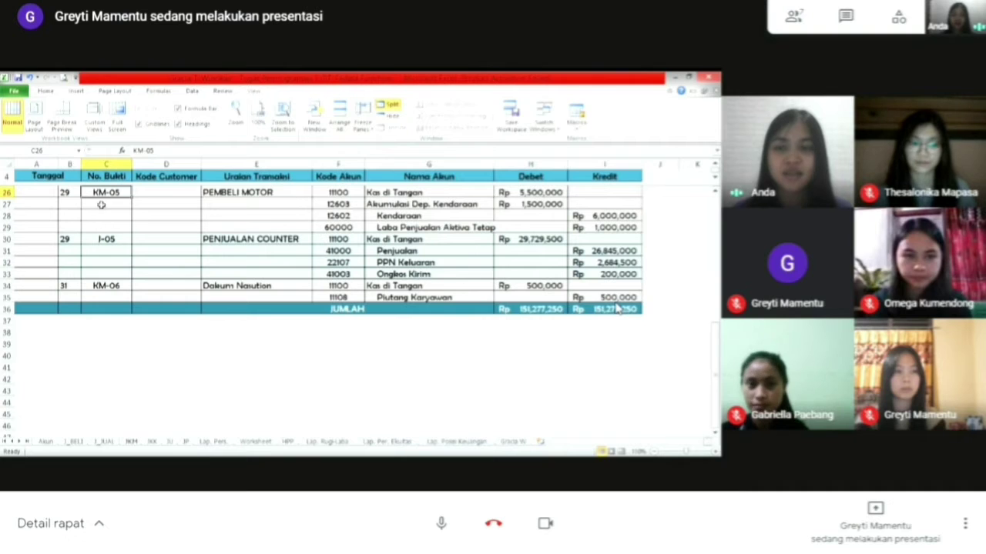
# - Examine the KM-05 entry in row 26 across customer code, description, account code, account-name VLOOKUP formula, debit and credit amounts
pyautogui.click(178, 193)
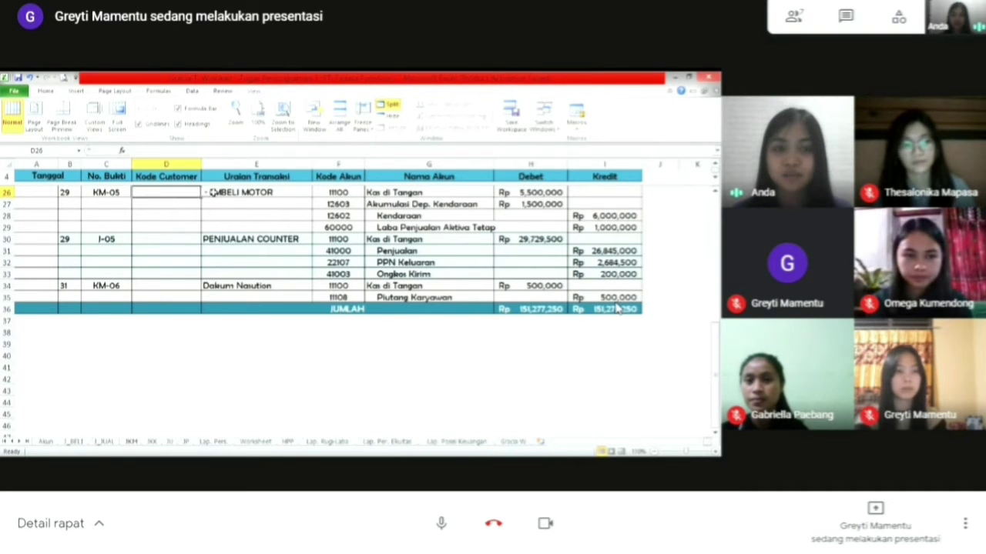
pyautogui.click(213, 192)
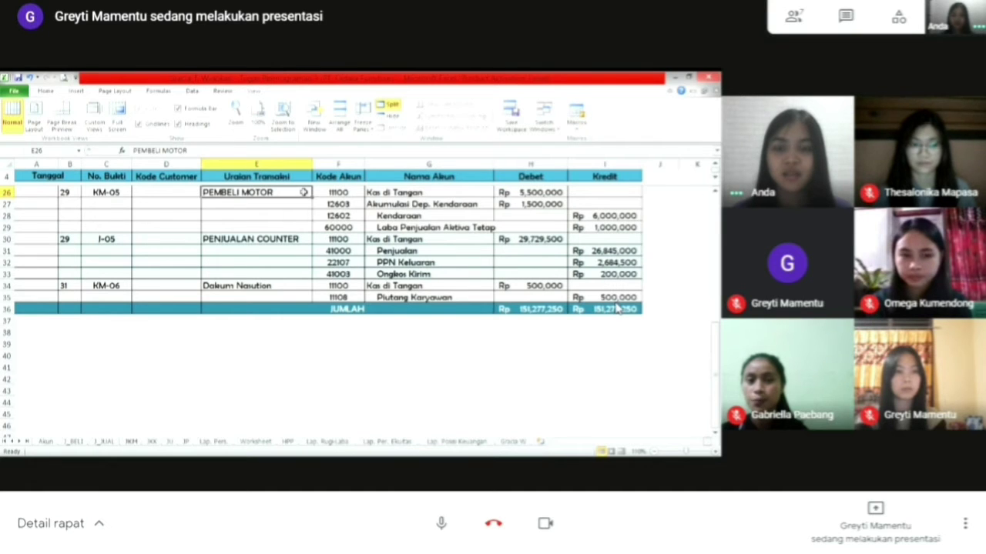
pyautogui.click(358, 193)
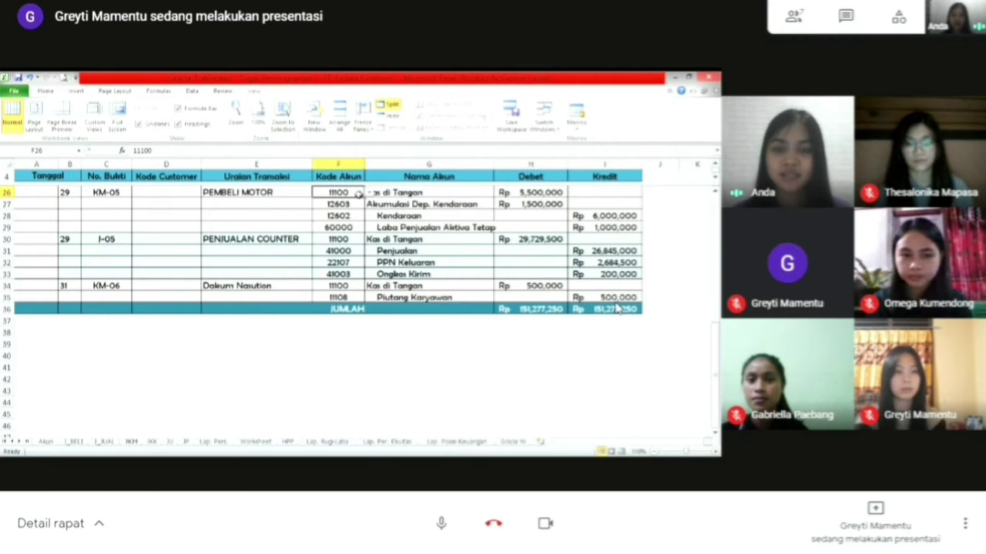
pyautogui.click(481, 192)
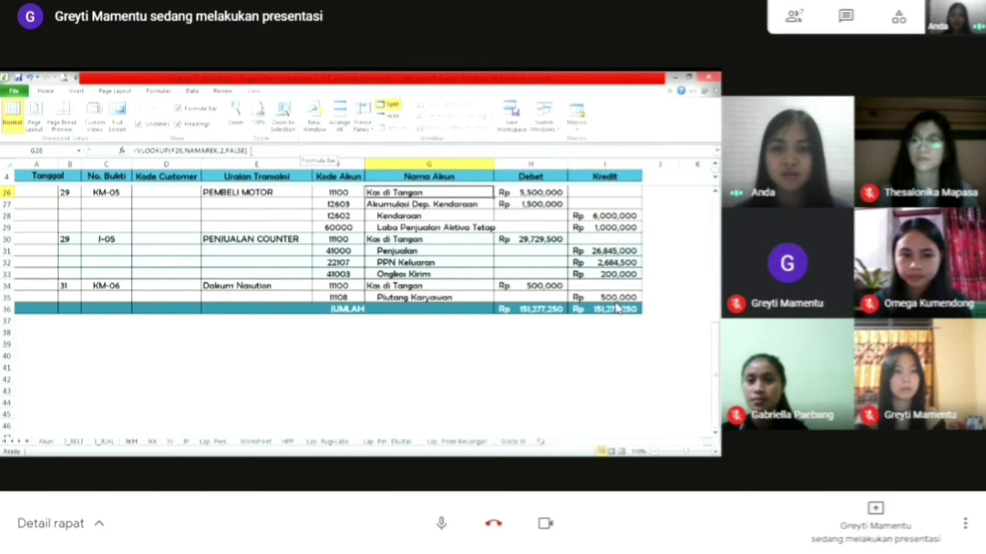
pyautogui.moveTo(251, 151); pyautogui.dragTo(134, 150)
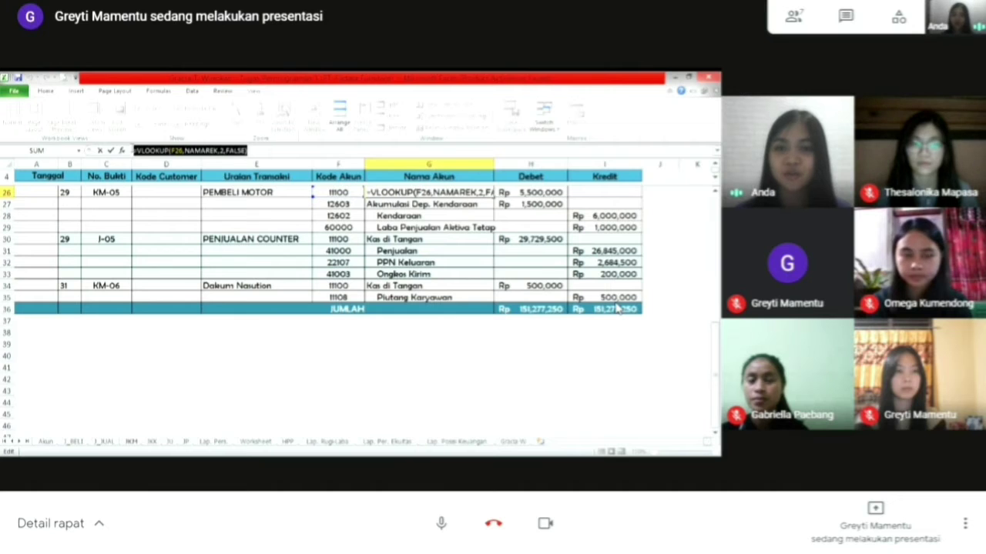
pyautogui.click(261, 150)
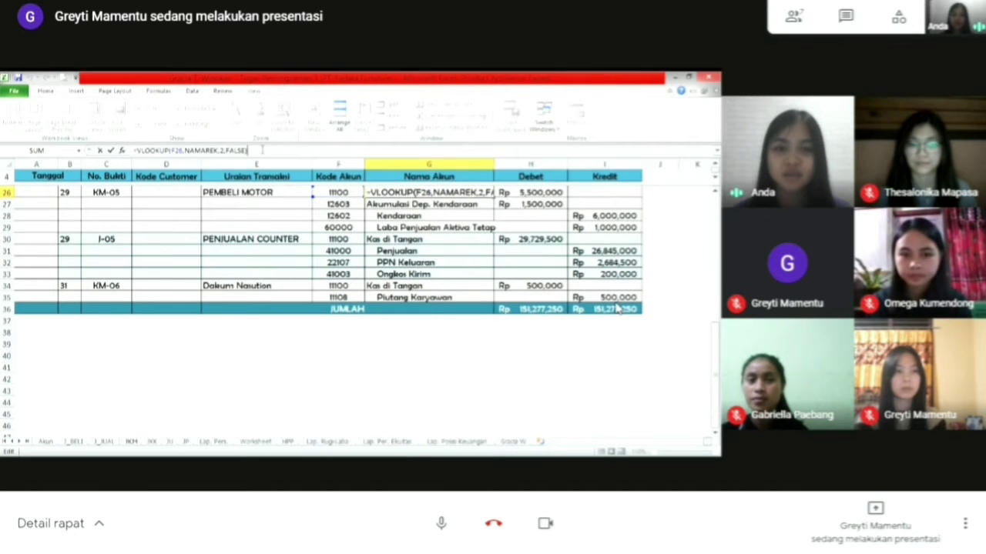
pyautogui.click(561, 192)
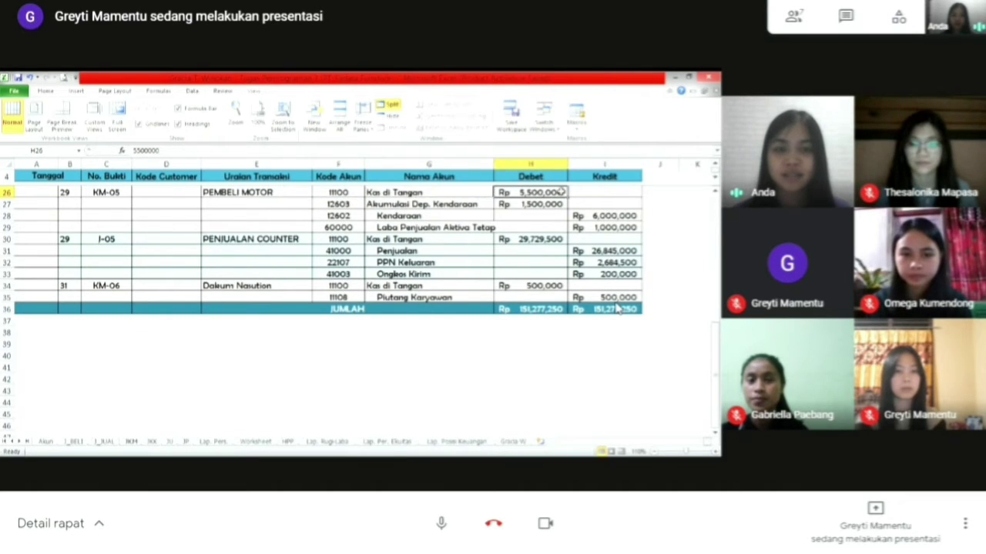
pyautogui.moveTo(565, 192); pyautogui.dragTo(649, 227)
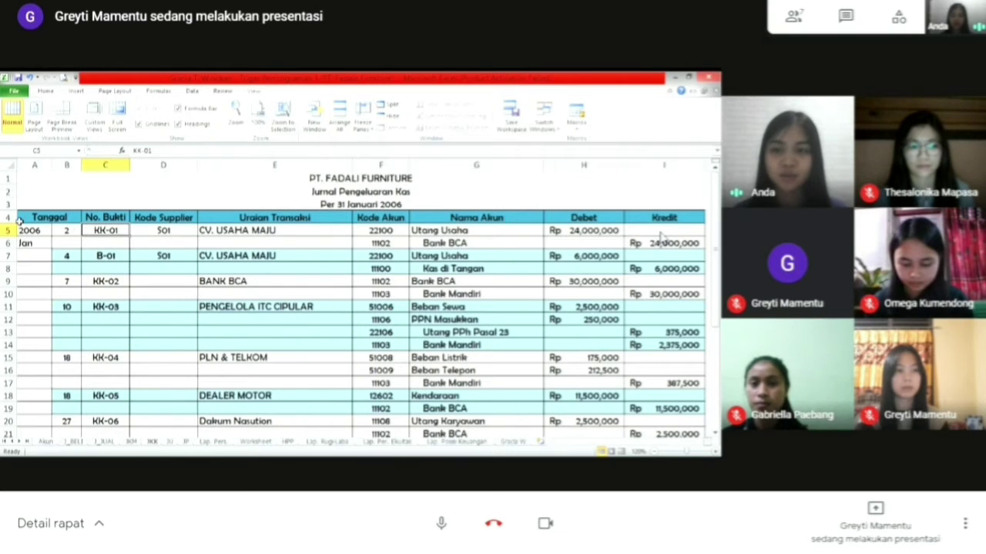
# - Examine the KK-01 entry's date, voucher number, supplier code and supplier-name VLOOKUP formula in the cash disbursements journal
pyautogui.moveTo(21, 221); pyautogui.dragTo(73, 243)
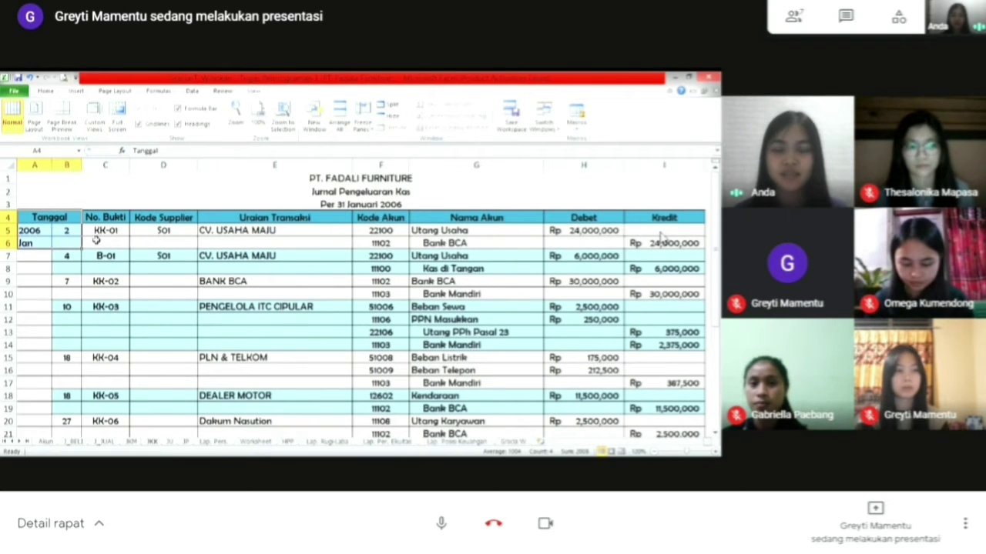
pyautogui.click(124, 231)
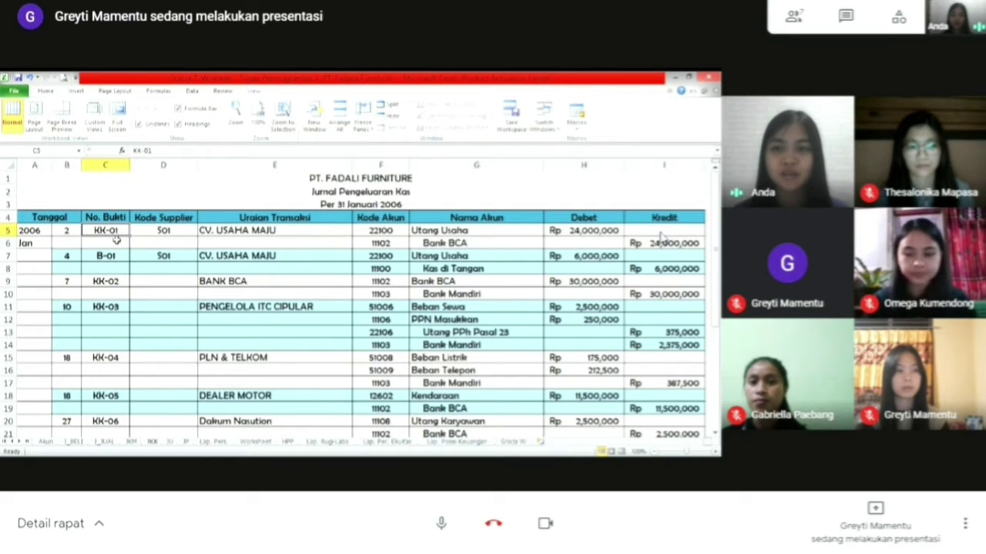
pyautogui.click(144, 231)
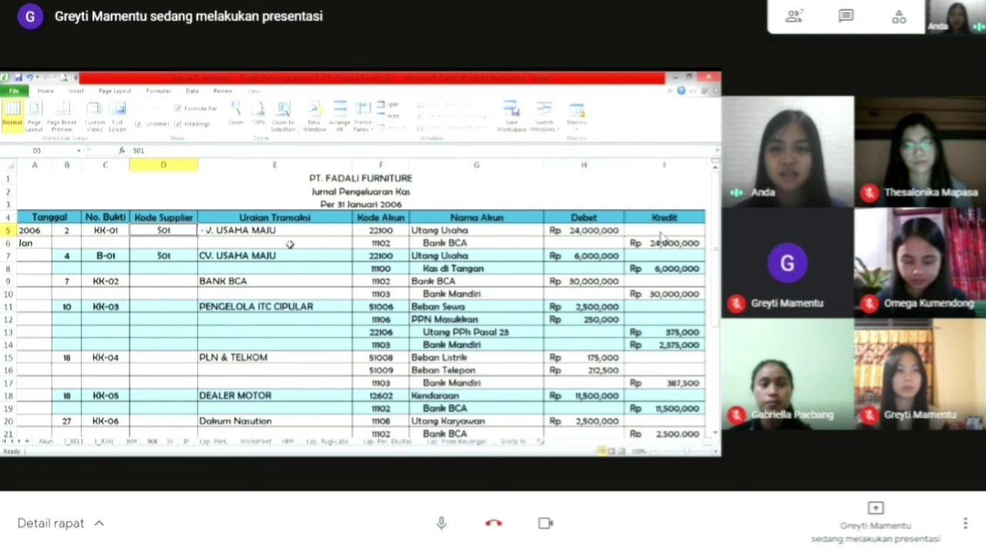
pyautogui.click(330, 232)
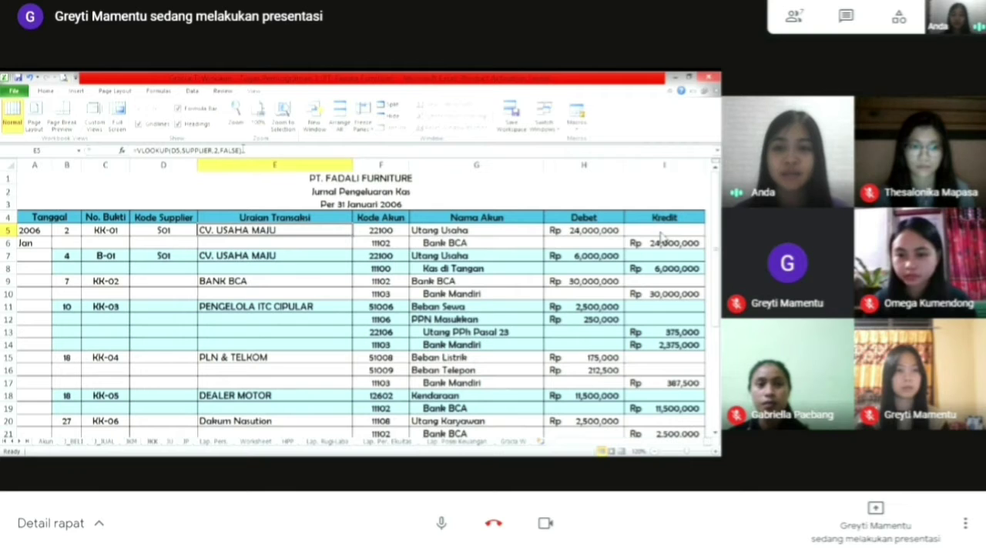
pyautogui.click(243, 150)
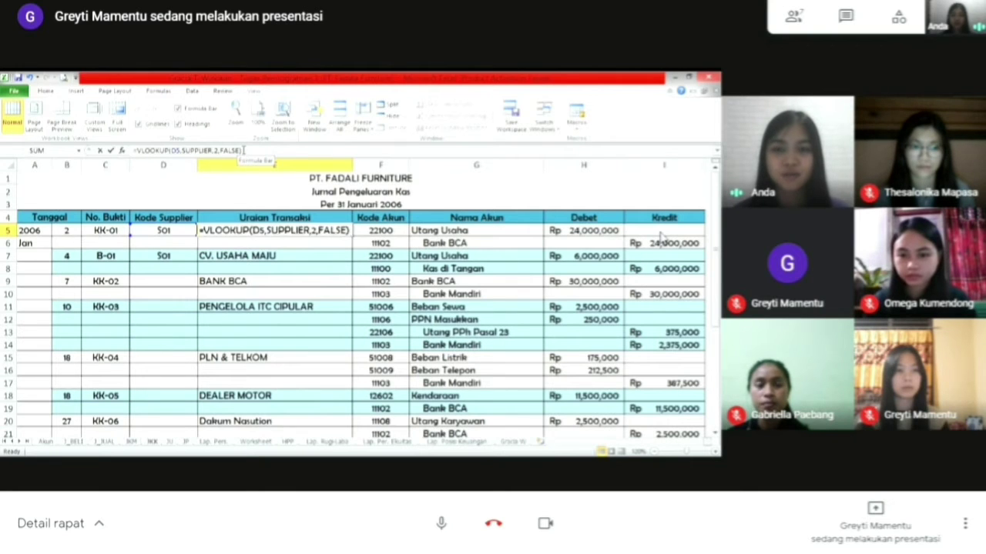
pyautogui.moveTo(243, 151); pyautogui.dragTo(134, 151)
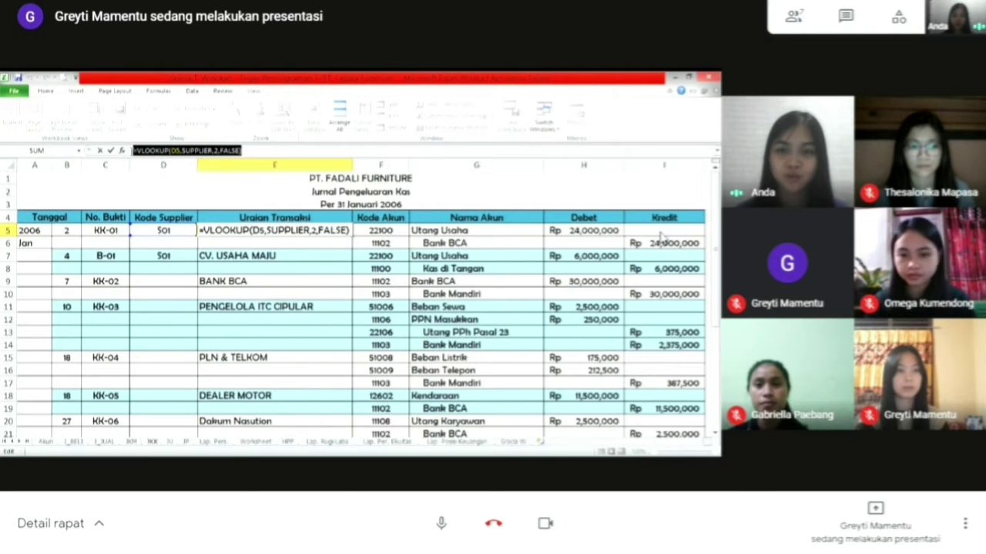
pyautogui.click(263, 151)
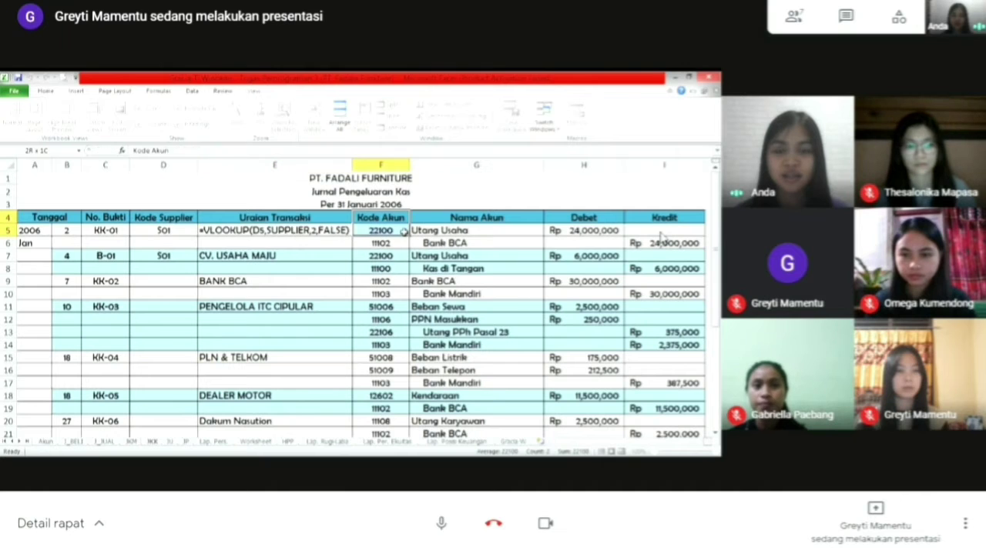
# - Inspect the KK-01 entry's account code, the account-name VLOOKUP formula in G5, and its debit and credit amounts
pyautogui.click(402, 218)
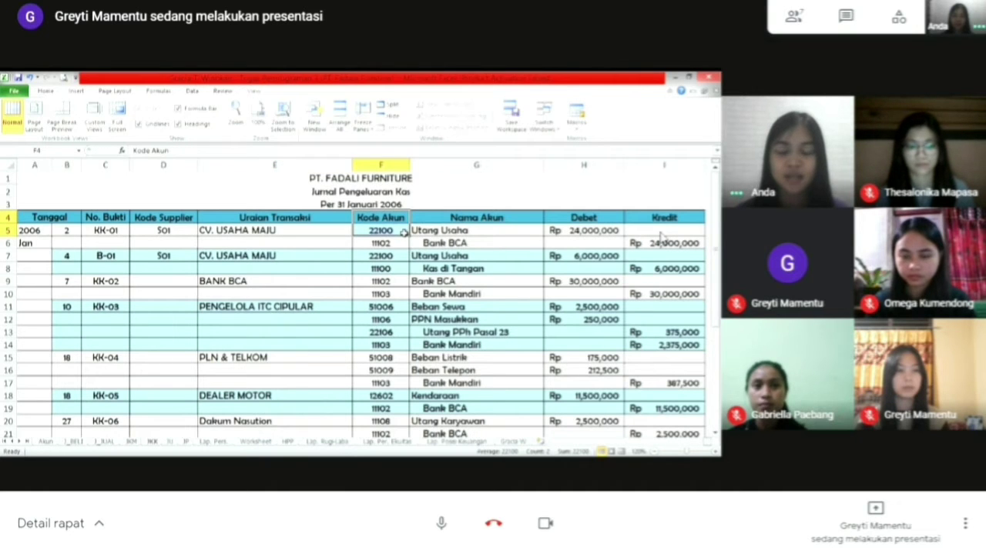
pyautogui.click(514, 230)
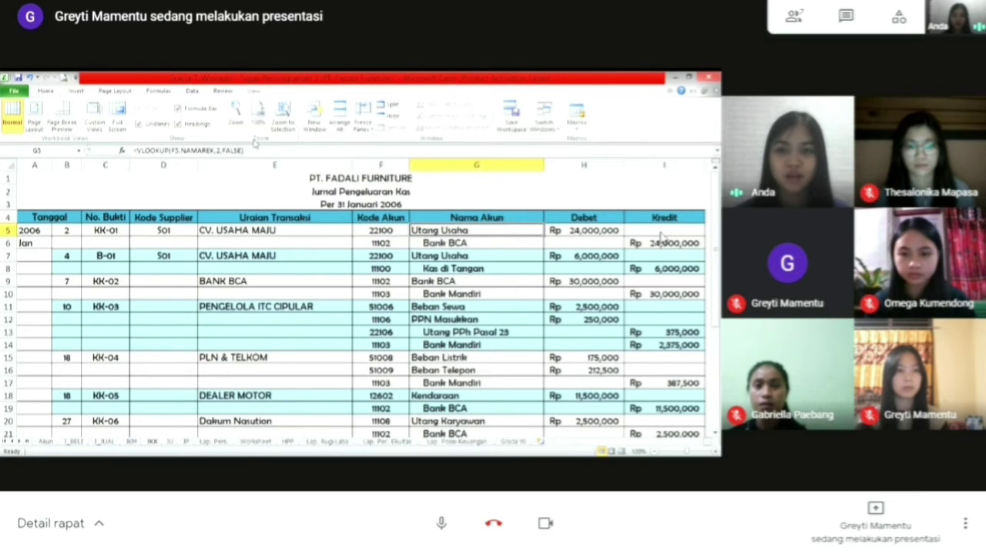
pyautogui.moveTo(243, 150); pyautogui.dragTo(135, 150)
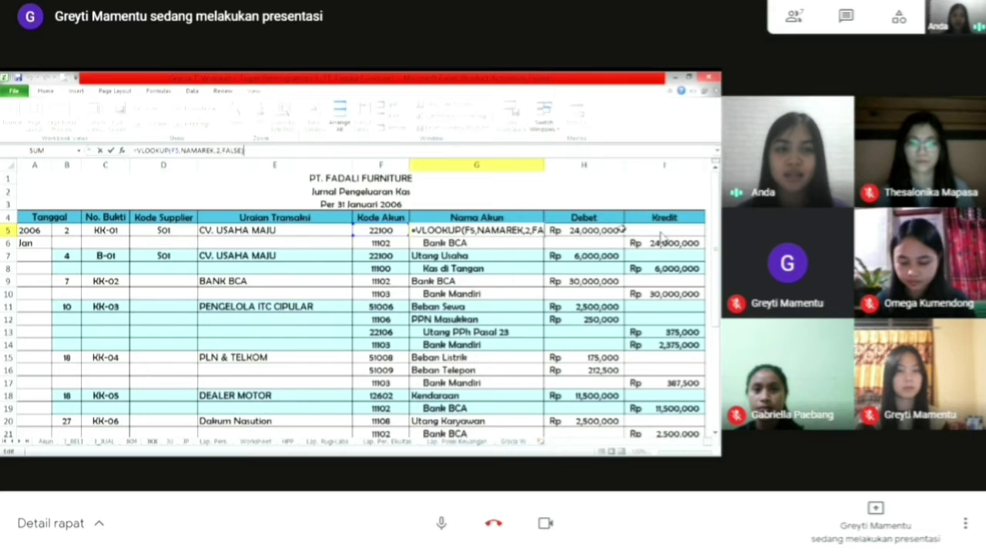
pyautogui.moveTo(612, 216); pyautogui.dragTo(705, 246)
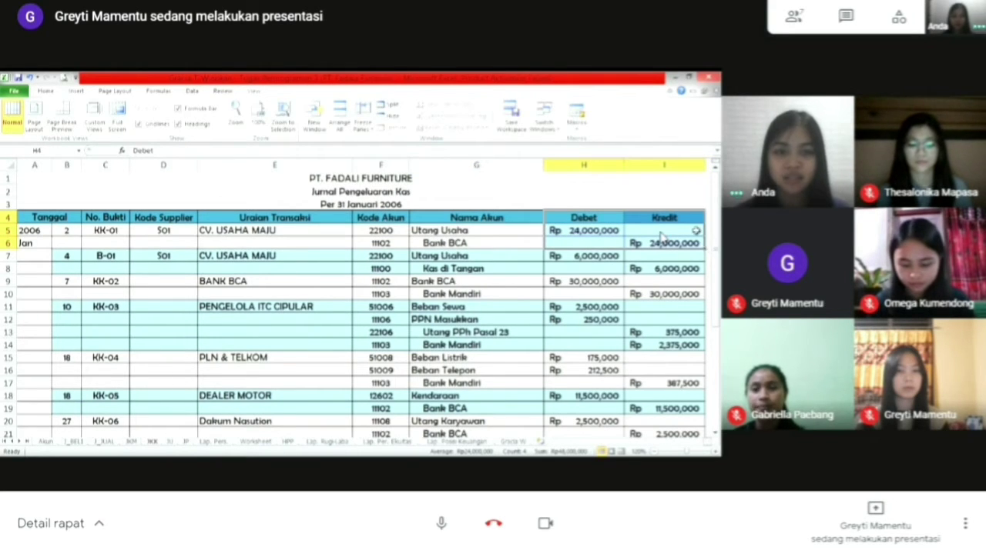
pyautogui.click(696, 229)
# - Split the cash disbursements sheet above row 2 and show the row 4 column headings in the upper pane
pyautogui.click(501, 192)
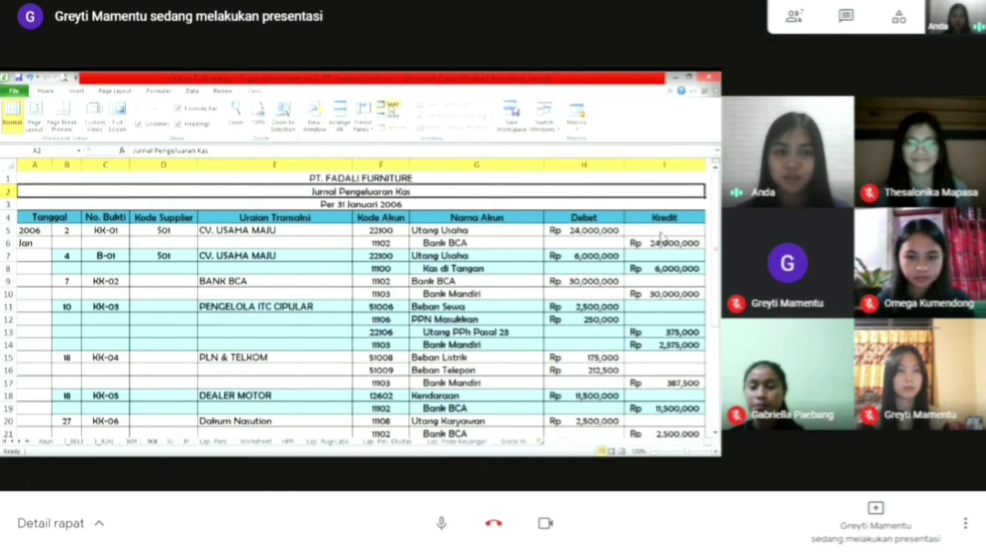
pyautogui.click(391, 105)
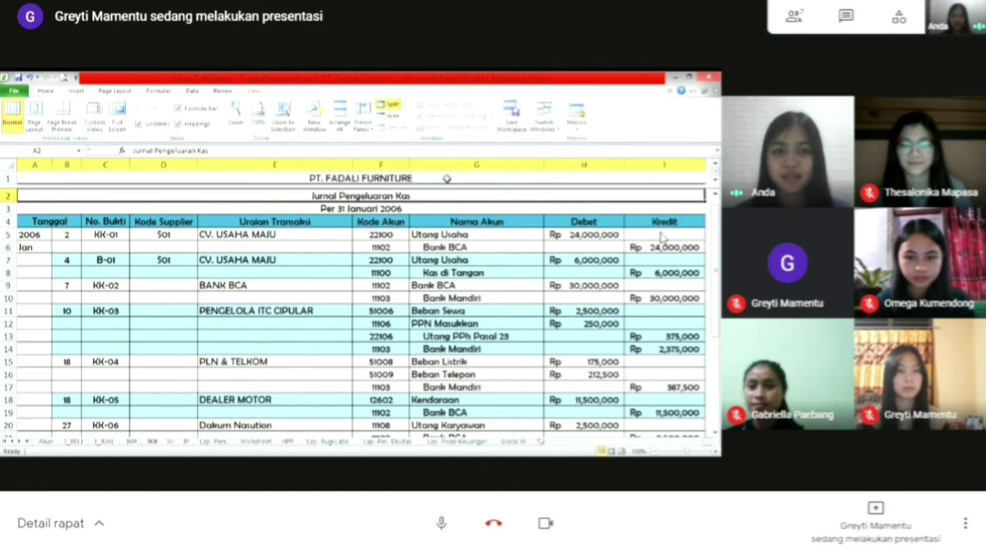
pyautogui.press('Down')
pyautogui.press('Down')
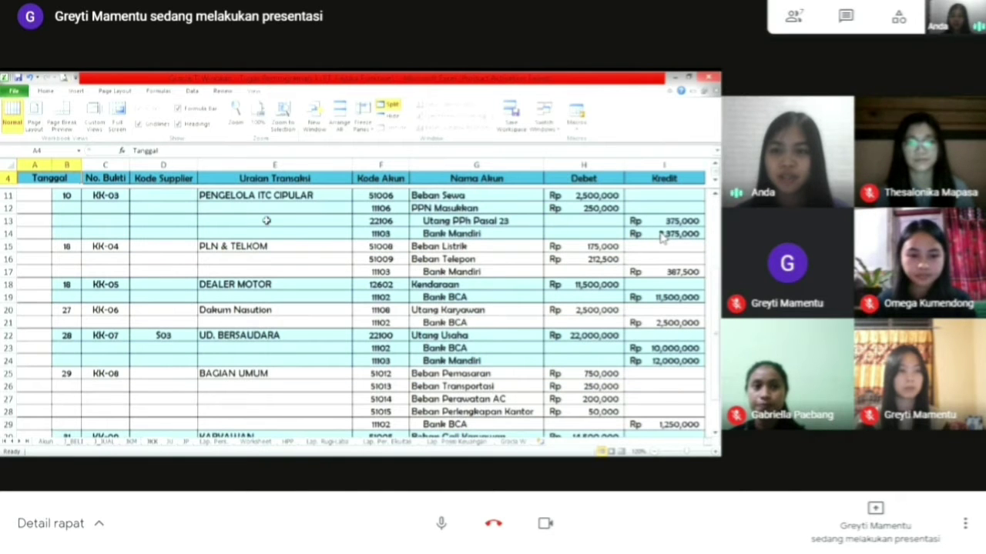
# - Examine the KK-03 entry's voucher number, supplier code, transaction description and account code in row 11 of the cash disbursements journal
pyautogui.click(87, 196)
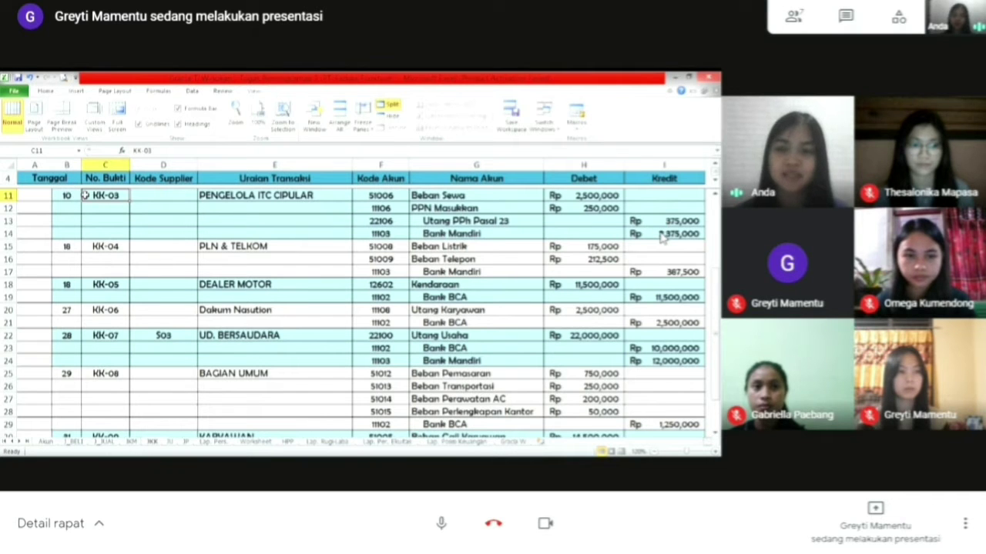
pyautogui.click(186, 195)
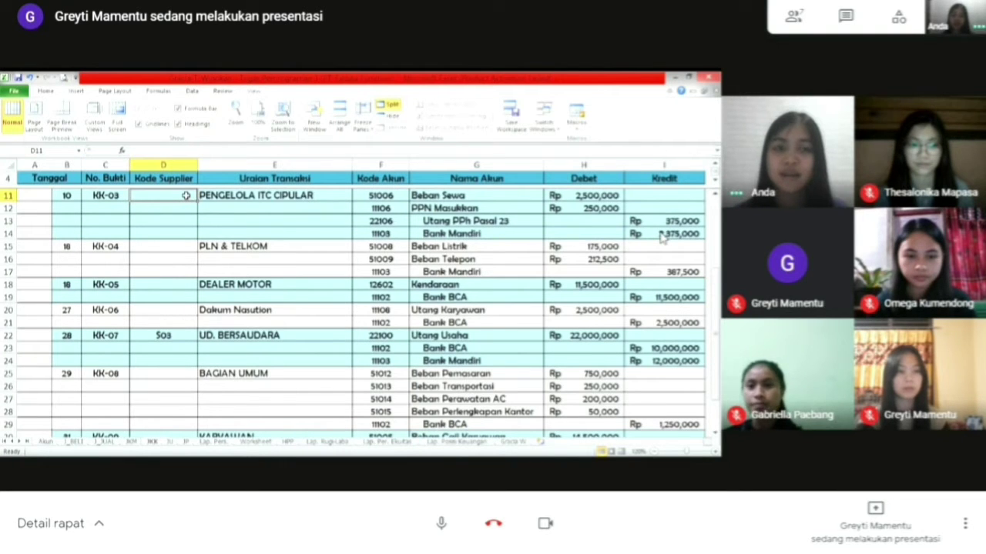
pyautogui.click(341, 195)
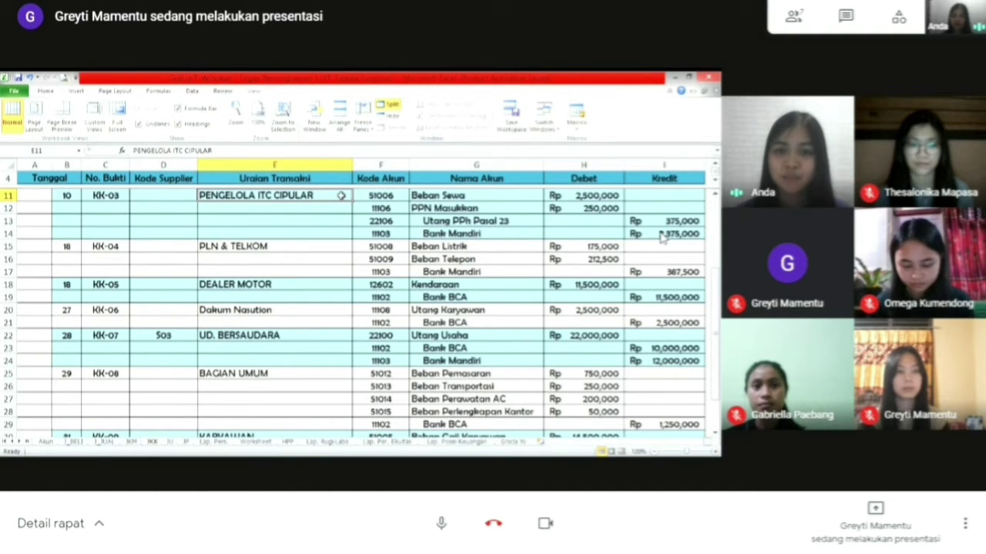
pyautogui.click(404, 196)
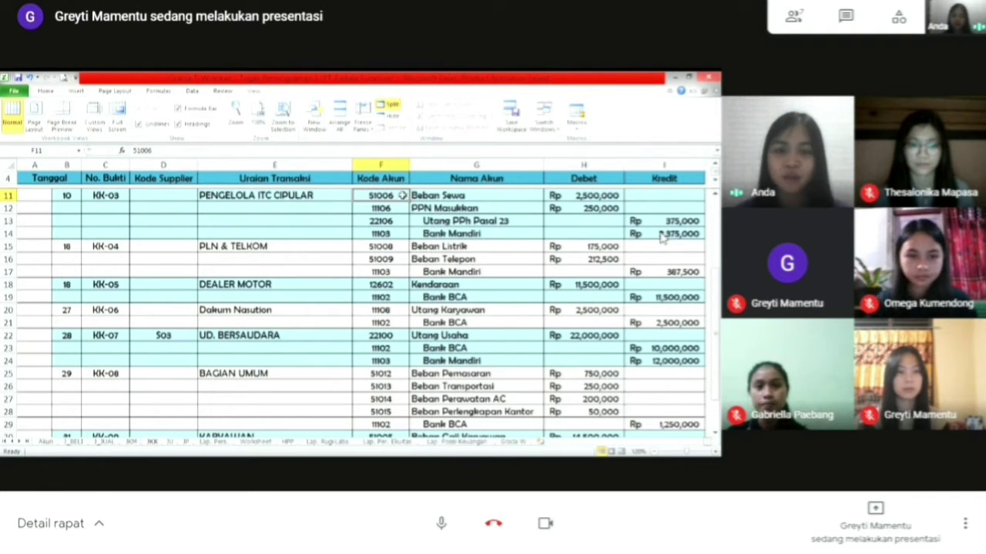
# - Inspect the account-name VLOOKUP formula in G11 and the KK-03 entry's amount columns
pyautogui.click(519, 196)
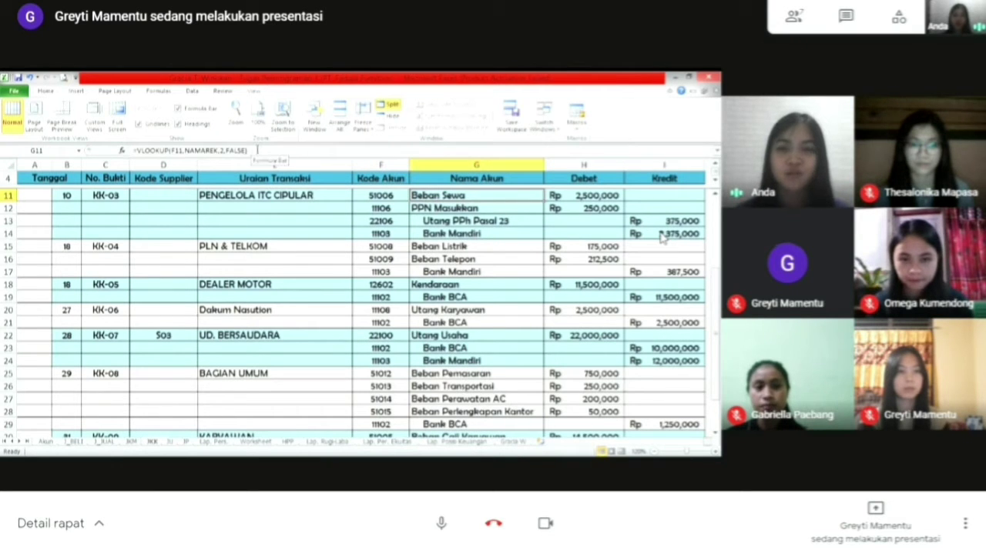
pyautogui.moveTo(256, 150); pyautogui.dragTo(125, 155)
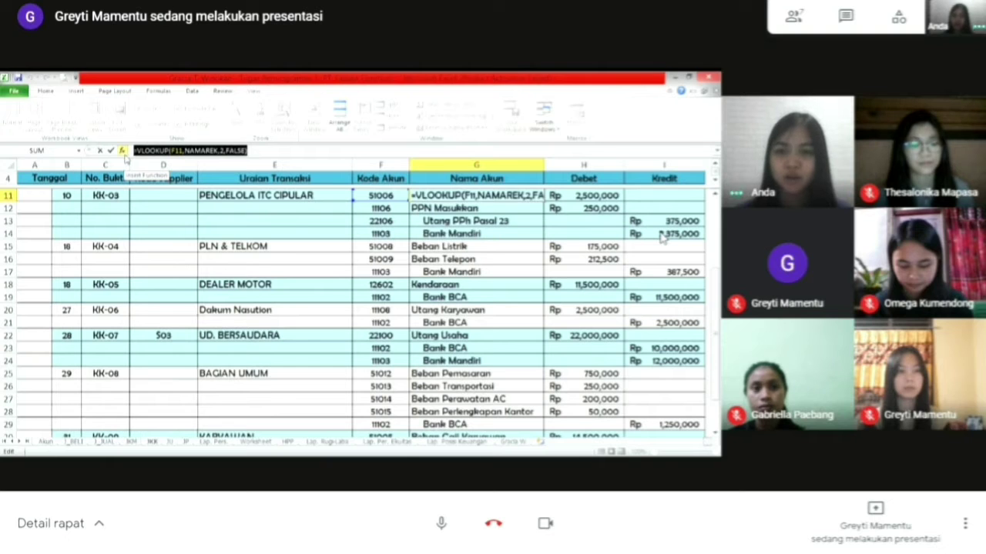
pyautogui.click(280, 150)
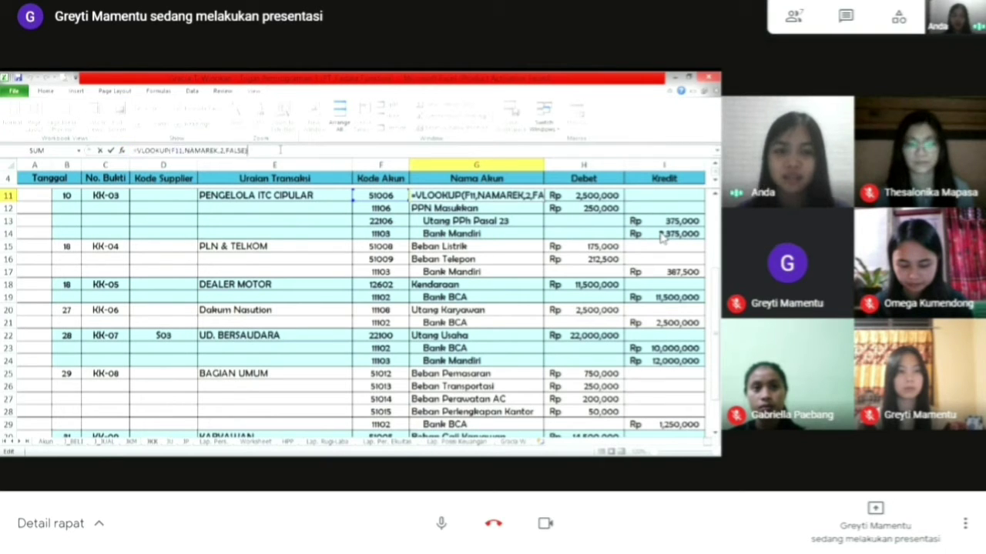
pyautogui.click(619, 193)
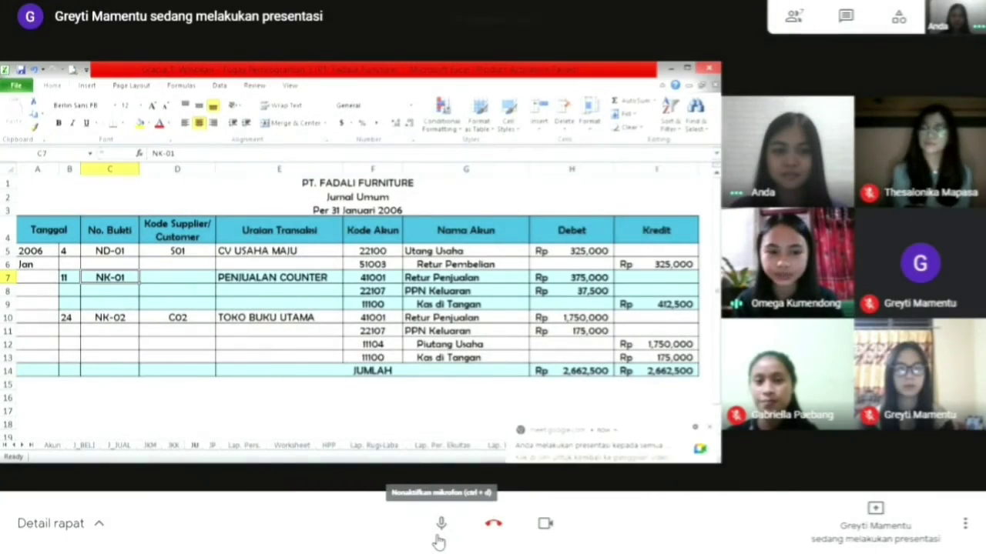
# - Mute the microphone in the video call
pyautogui.click(440, 539)
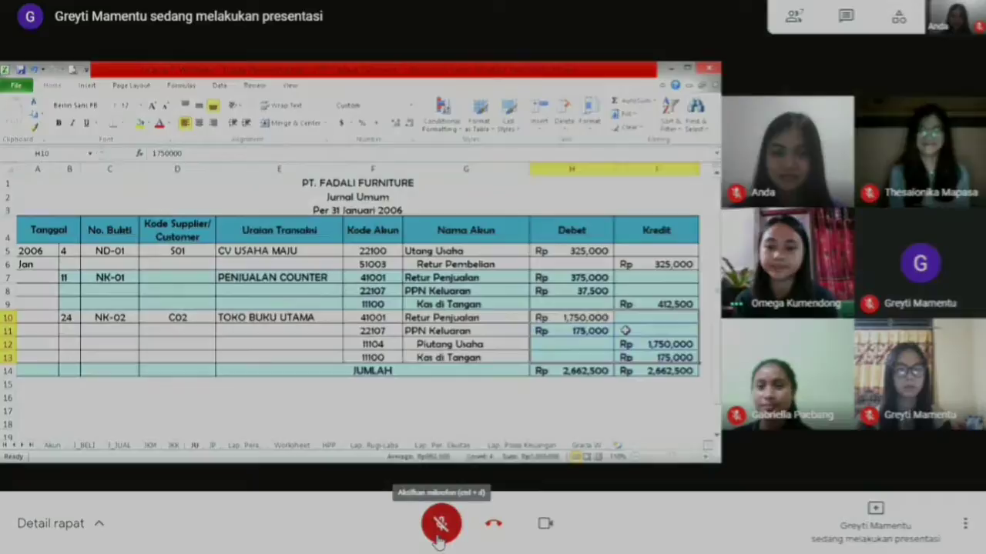
pyautogui.click(439, 525)
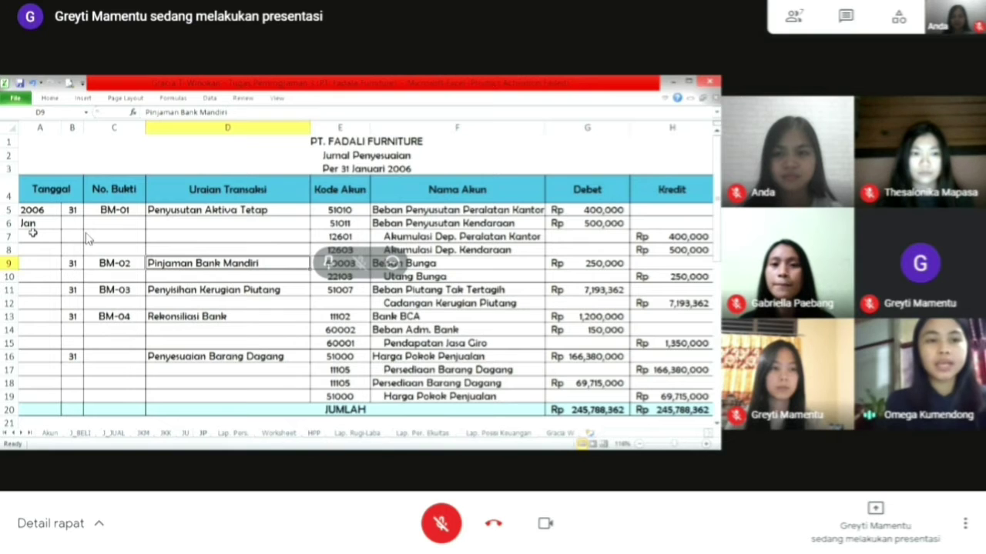
# - Examine the BM-02 entry's voucher number, description and account code in row 9 of the adjusting journal
pyautogui.click(91, 263)
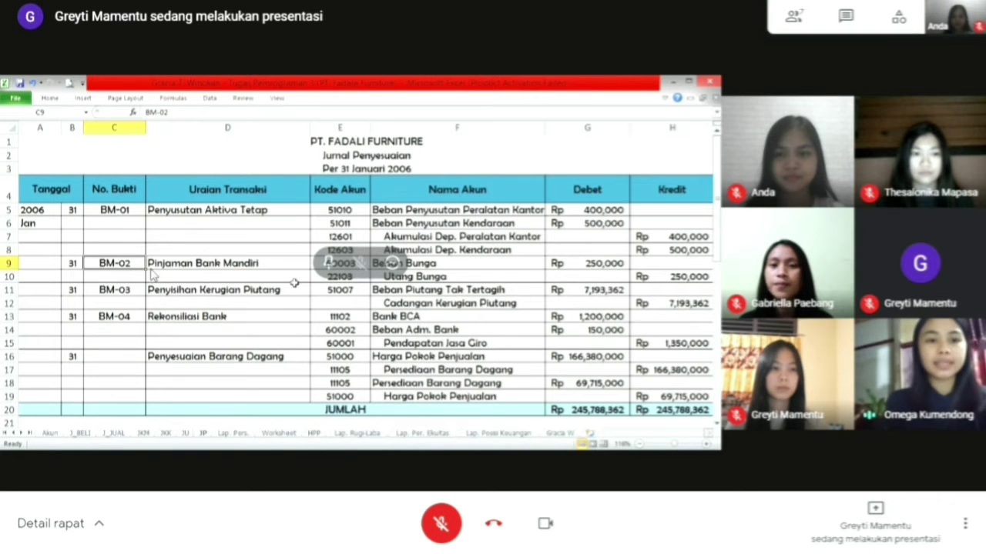
pyautogui.click(201, 268)
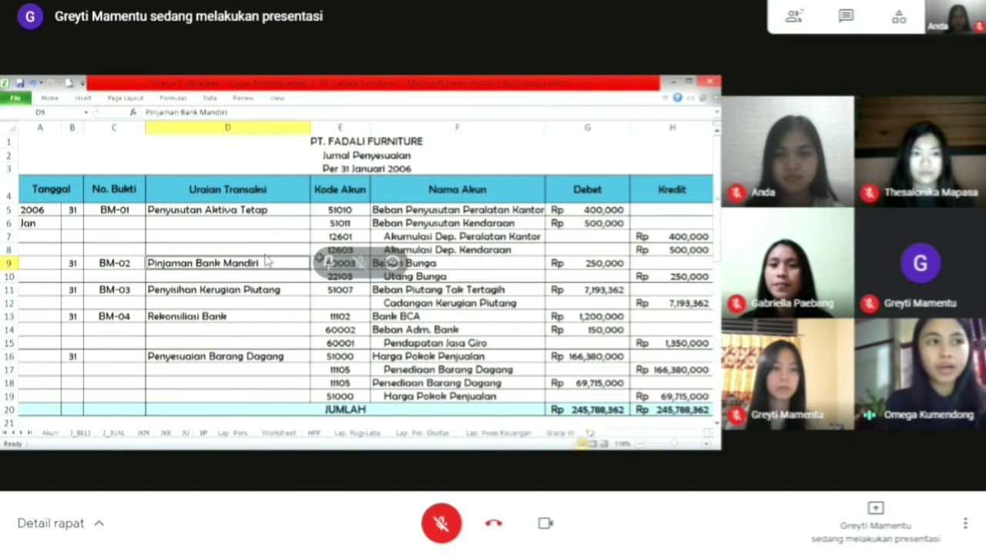
pyautogui.click(327, 266)
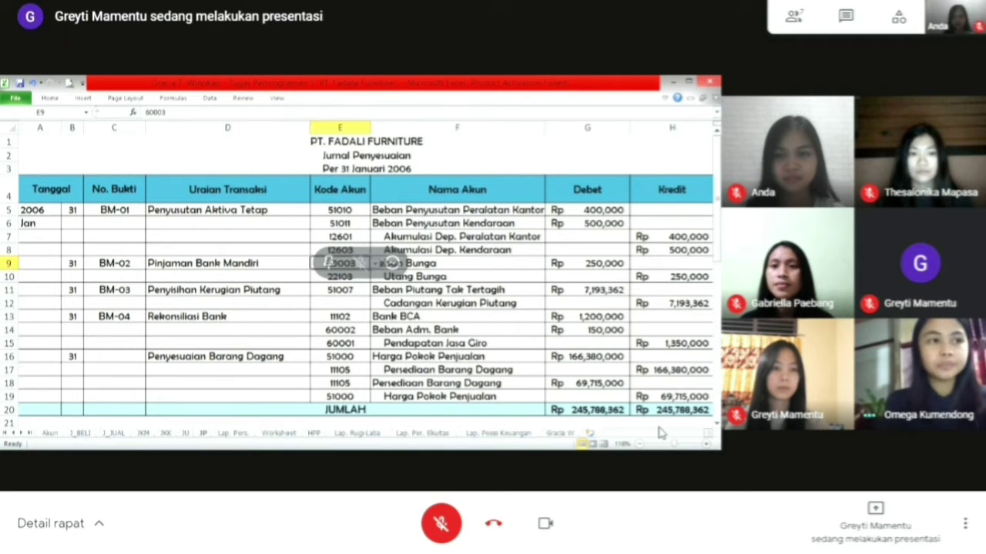
# - Inspect the BM-02 entry's account-name VLOOKUP formula in F9 and its debit and credit amounts
pyautogui.click(476, 263)
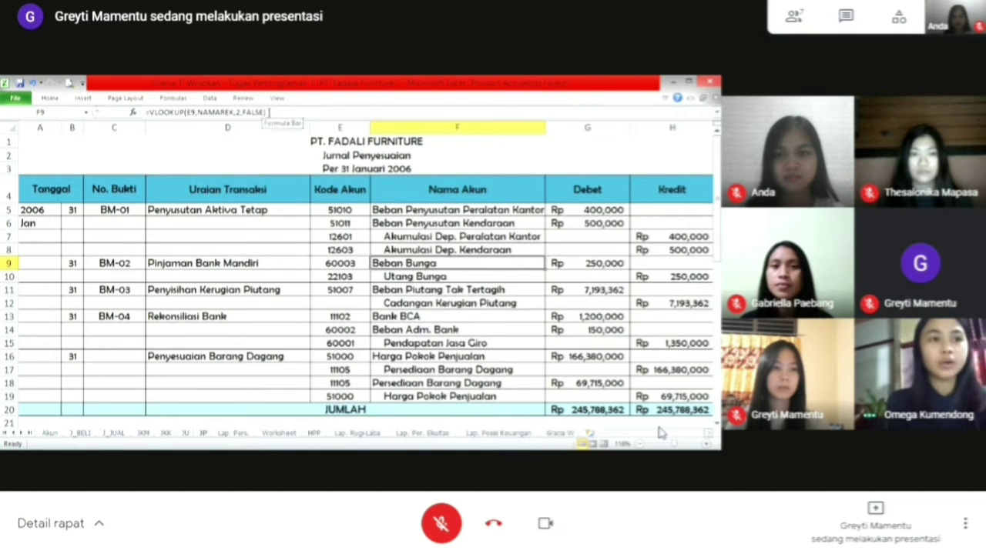
pyautogui.moveTo(269, 113); pyautogui.dragTo(142, 114)
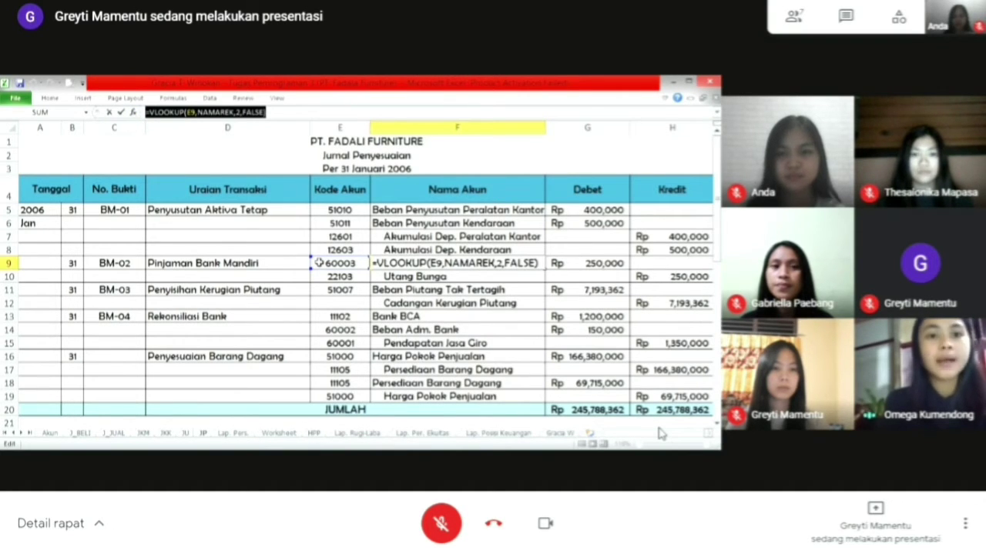
pyautogui.click(295, 112)
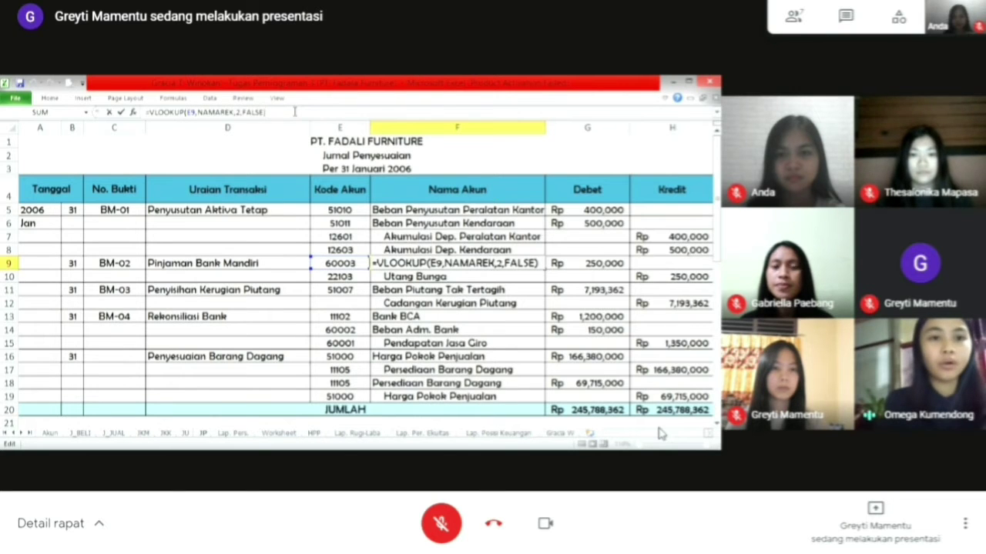
pyautogui.click(564, 263)
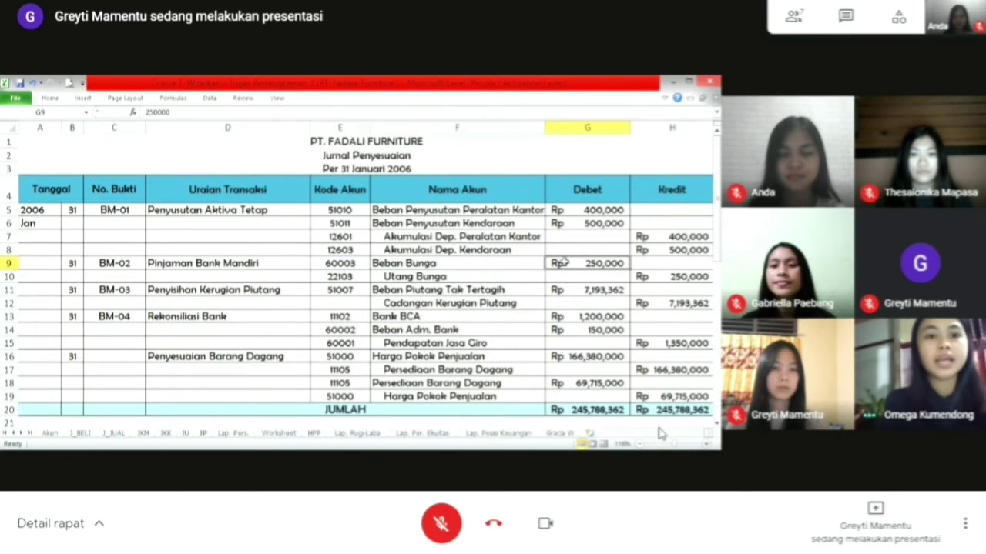
pyautogui.moveTo(565, 263); pyautogui.dragTo(660, 276)
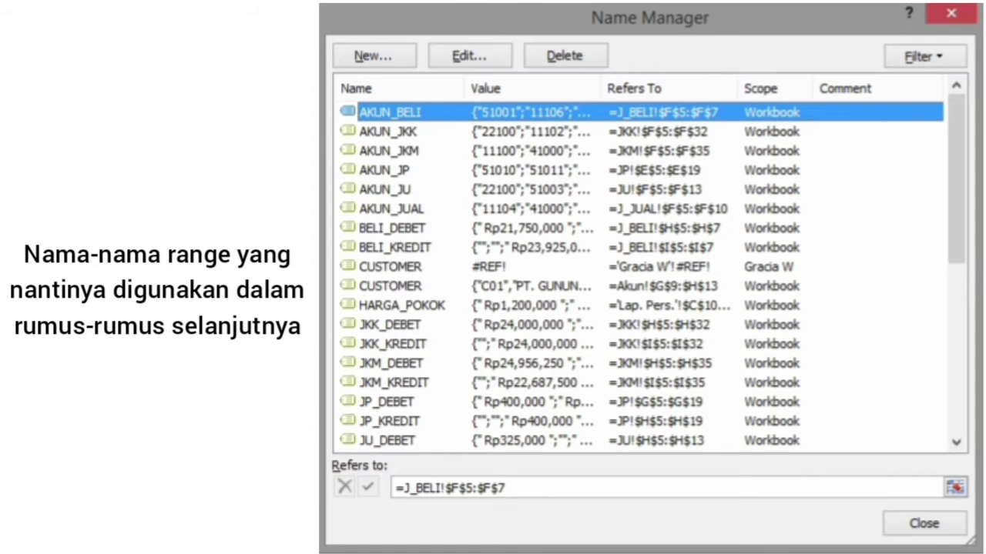
# - Review the workbook's named ranges and the cells they refer to in the Name Manager
pyautogui.scroll(-6, 639, 278)
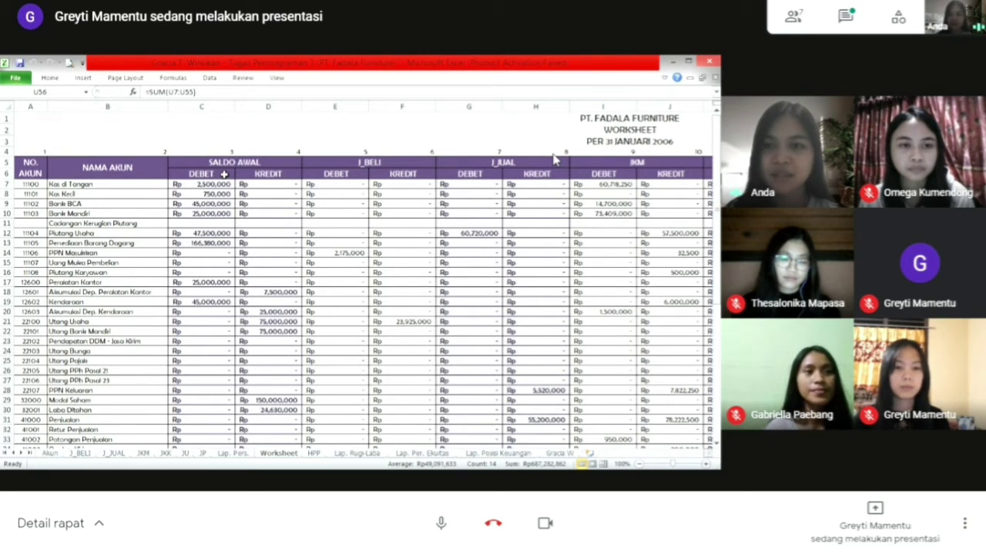
# - Inspect the SUMIF formulas for the opening balance's debit and credit in worksheet cells C7 and D7
pyautogui.click(223, 184)
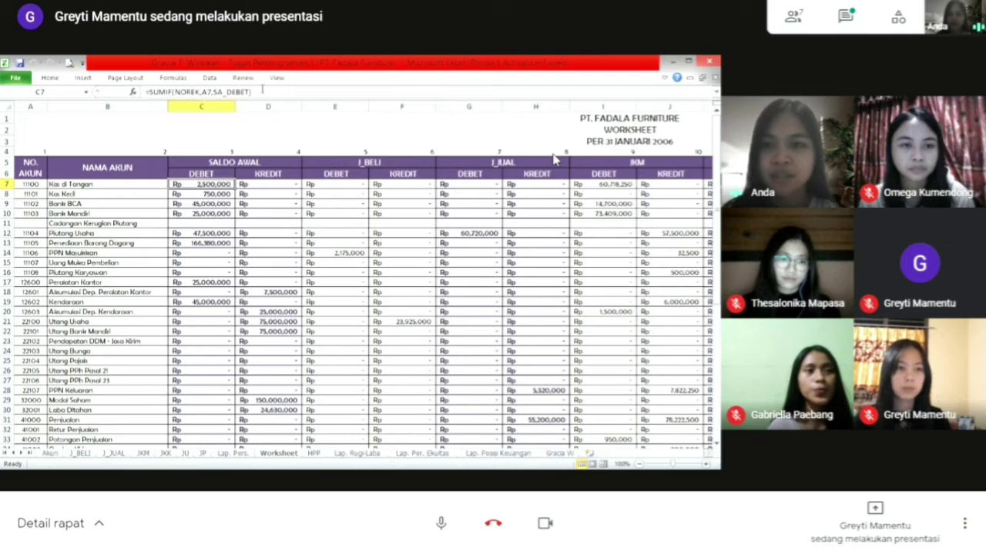
pyautogui.click(262, 91)
pyautogui.moveTo(262, 90); pyautogui.dragTo(136, 94)
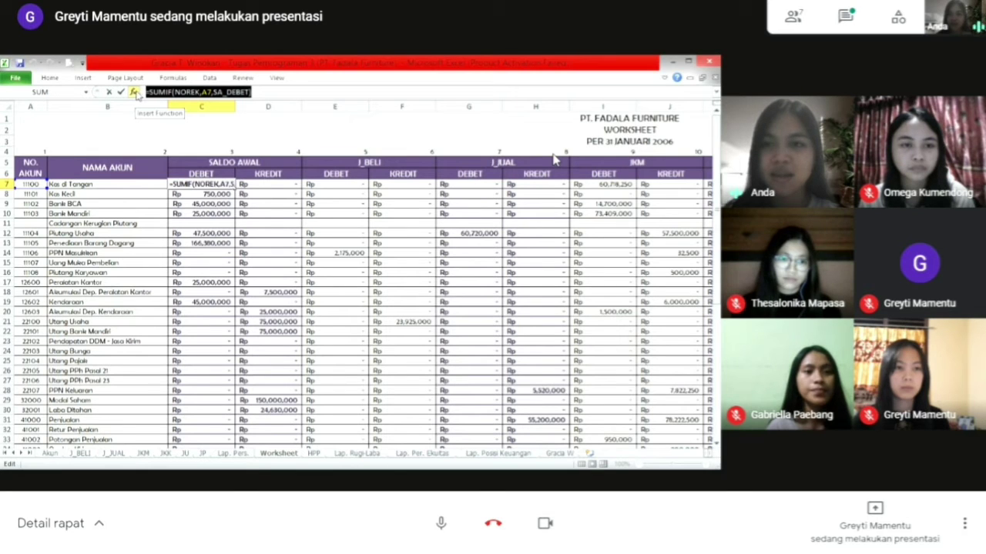
pyautogui.click(291, 92)
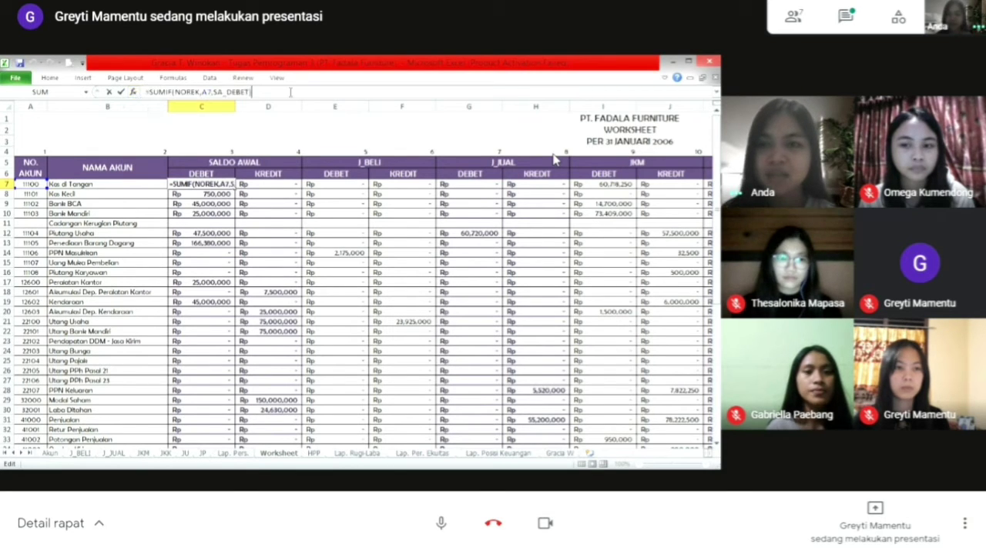
pyautogui.click(283, 188)
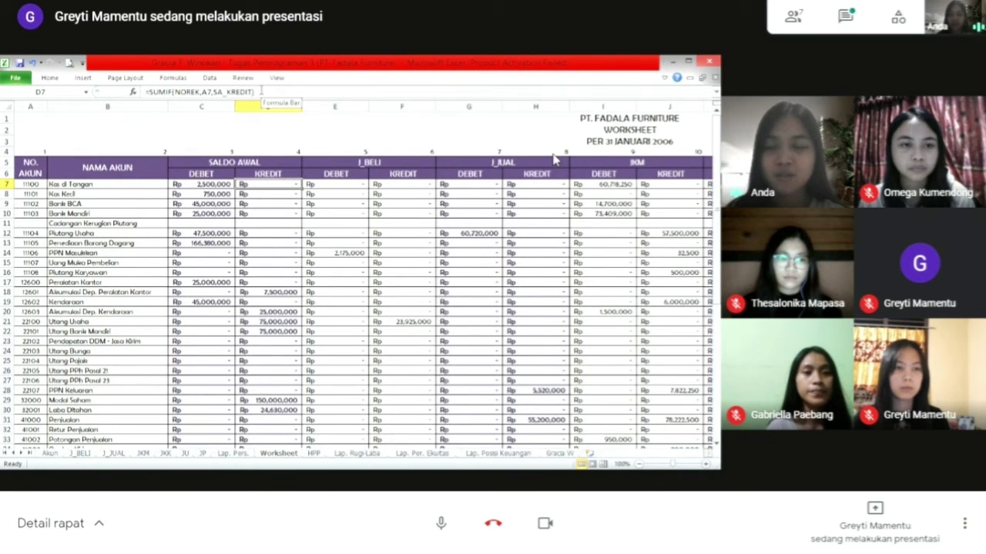
pyautogui.moveTo(257, 92); pyautogui.dragTo(147, 91)
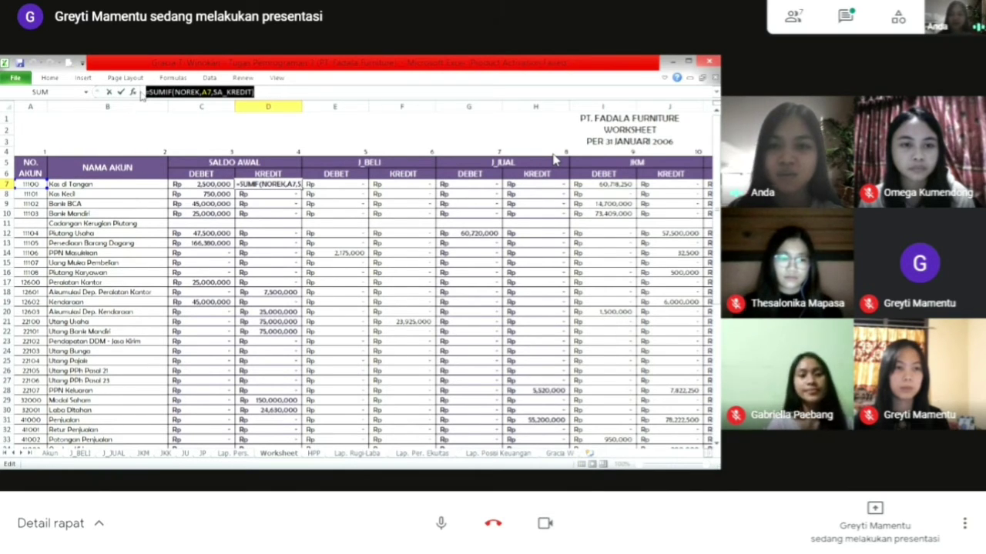
pyautogui.click(283, 94)
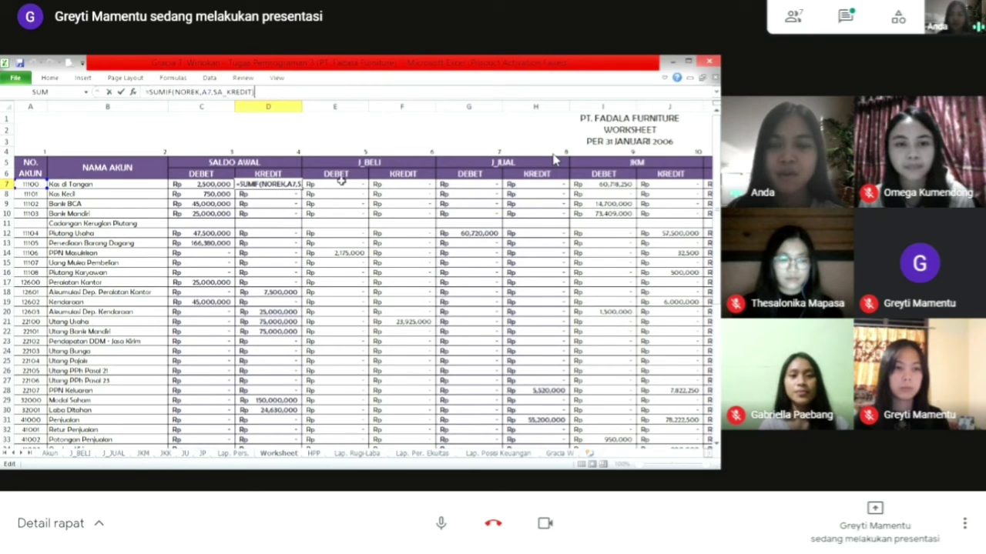
# - Inspect the SUMIF formulas for the purchases journal's debit and credit in worksheet cells E7 and F7
pyautogui.click(339, 184)
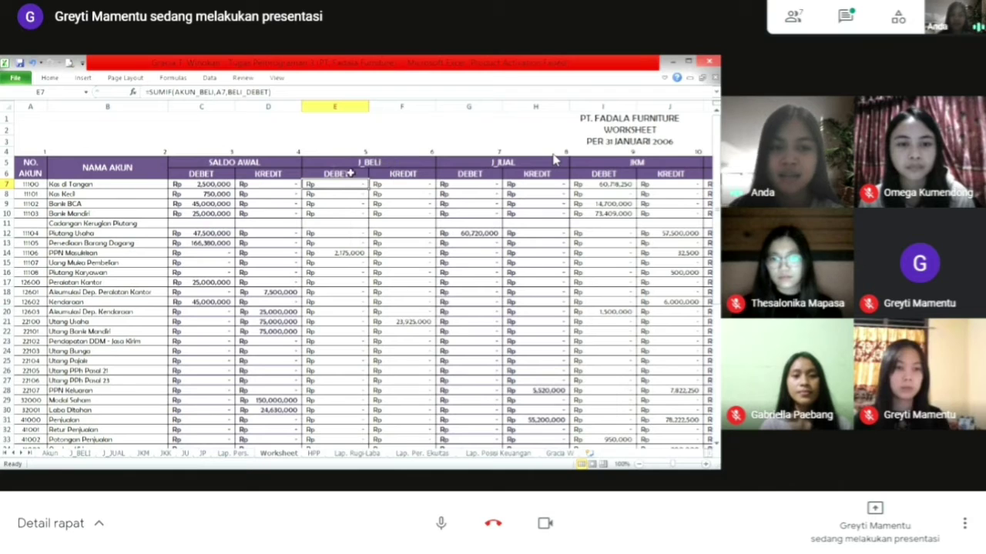
pyautogui.click(279, 92)
pyautogui.moveTo(279, 92); pyautogui.dragTo(147, 91)
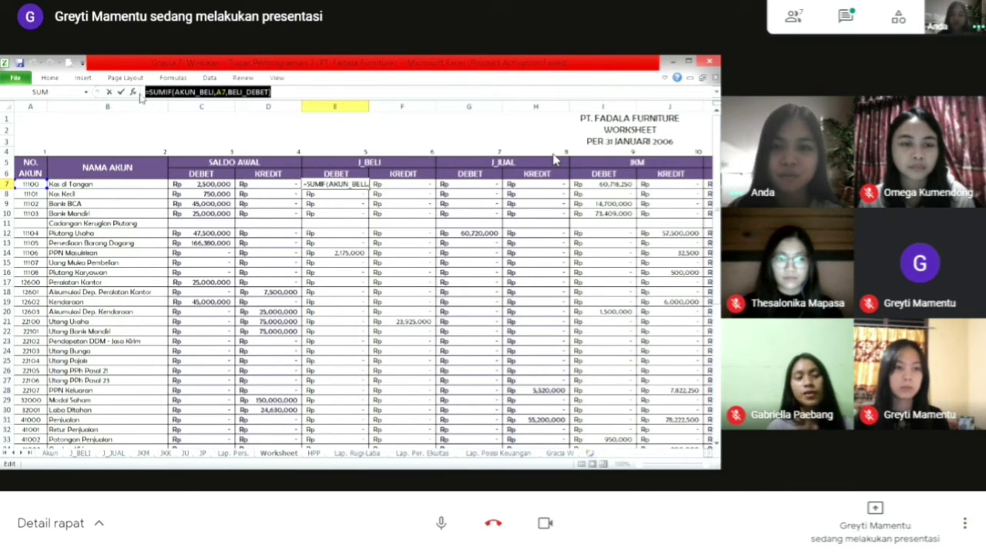
pyautogui.click(316, 94)
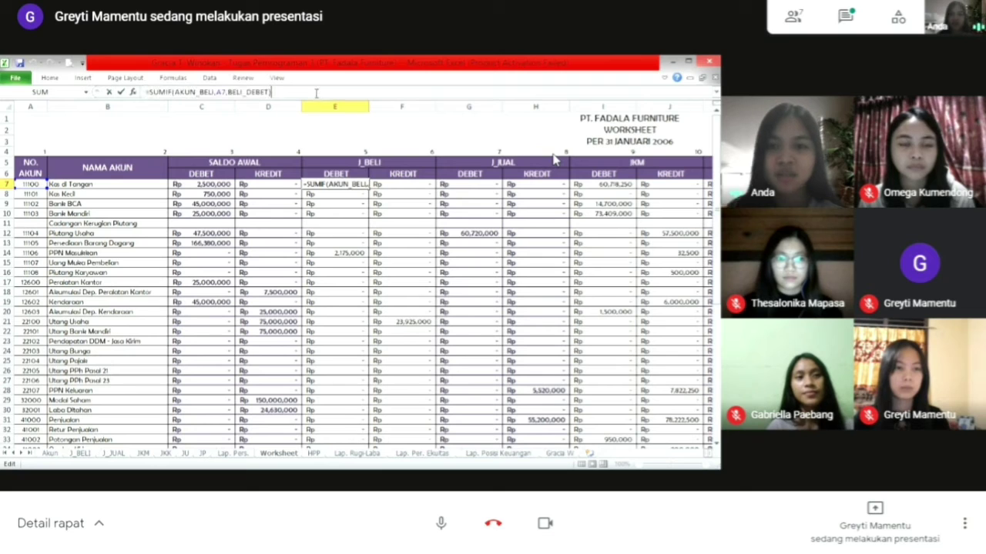
pyautogui.click(412, 184)
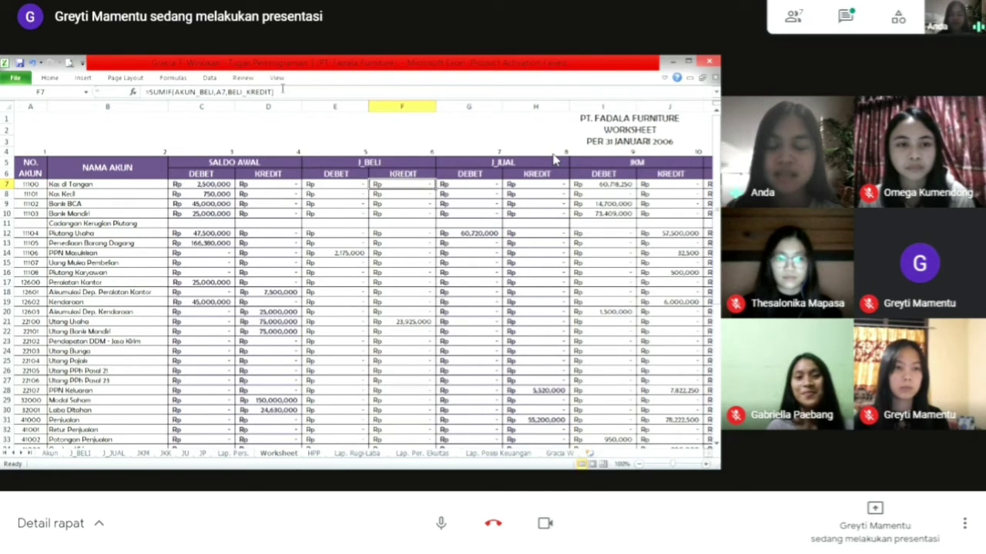
pyautogui.moveTo(282, 91); pyautogui.dragTo(145, 91)
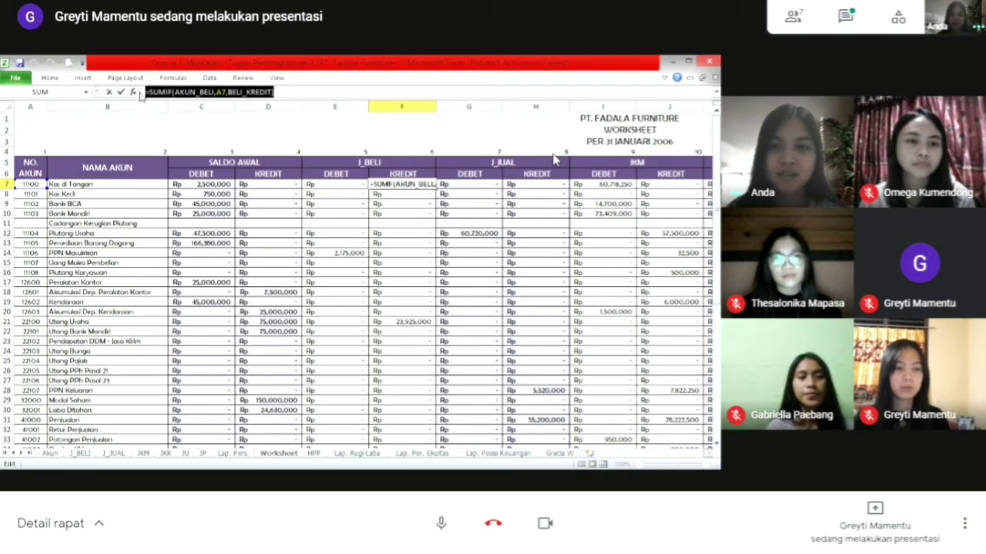
pyautogui.click(385, 93)
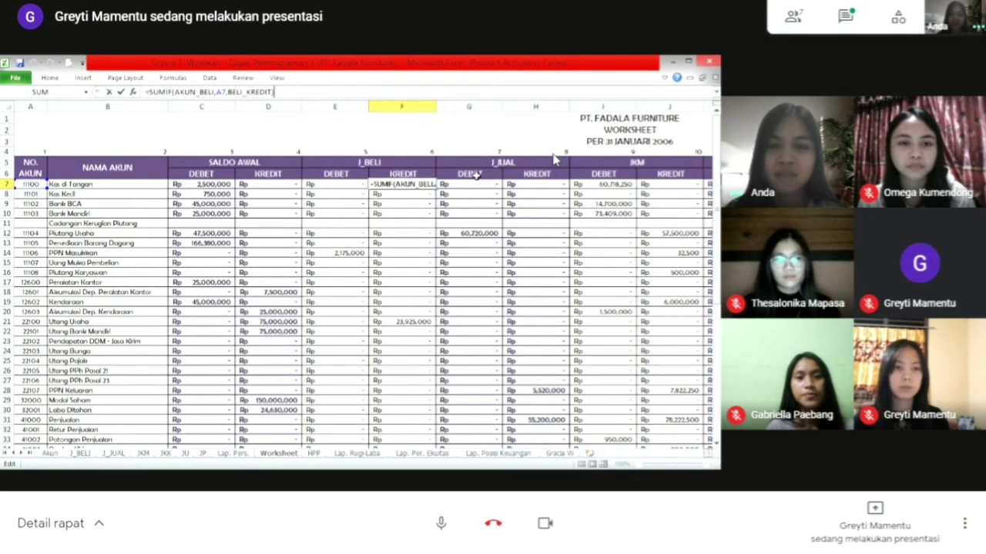
# - Inspect the SUMIF formulas for the sales journal's debit and credit in worksheet cells G7 and H7
pyautogui.click(476, 183)
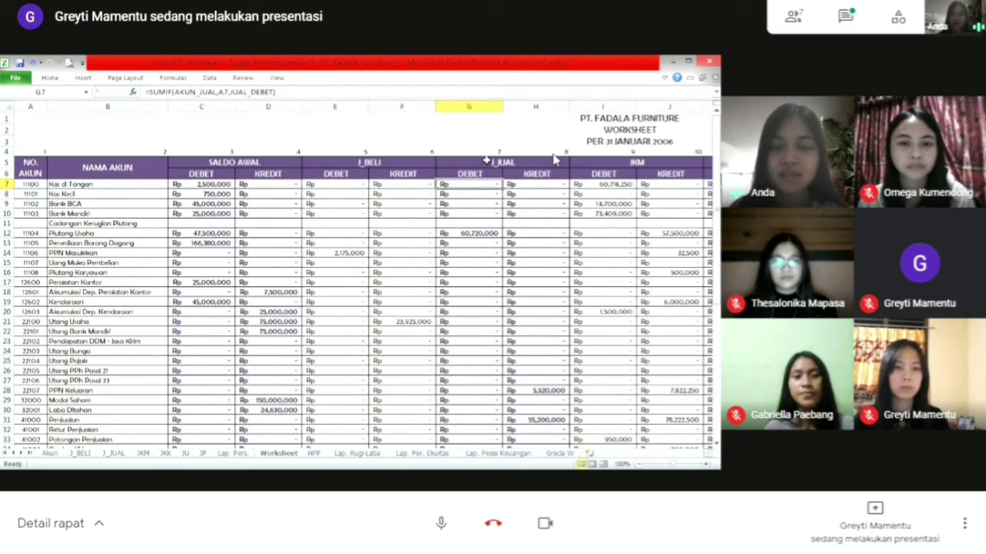
pyautogui.click(288, 92)
pyautogui.moveTo(289, 92); pyautogui.dragTo(144, 92)
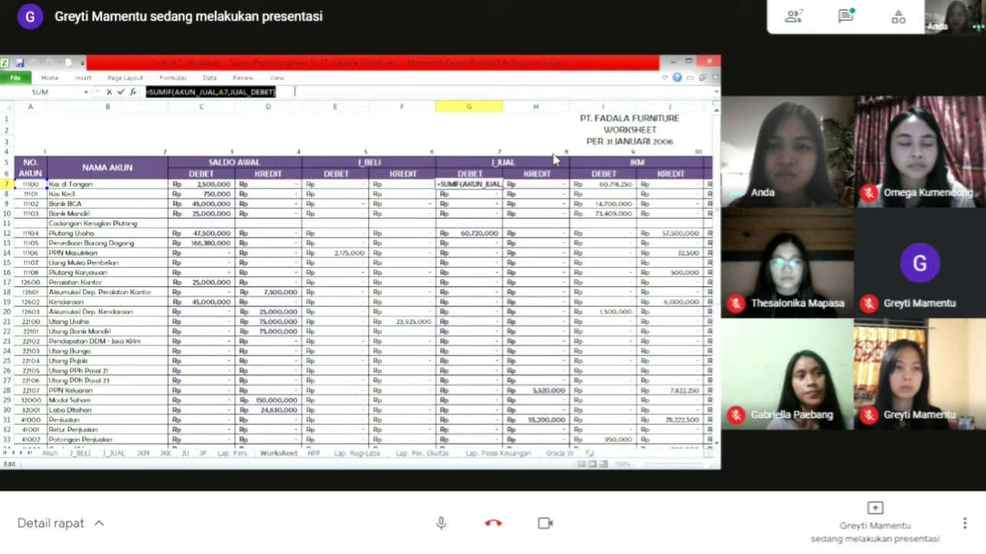
pyautogui.click(295, 92)
pyautogui.click(529, 183)
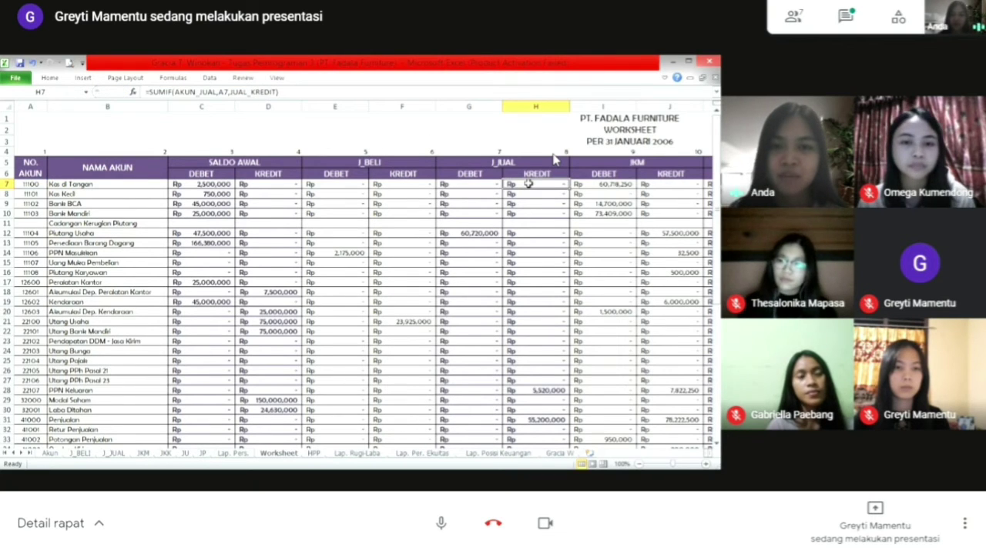
pyautogui.click(282, 93)
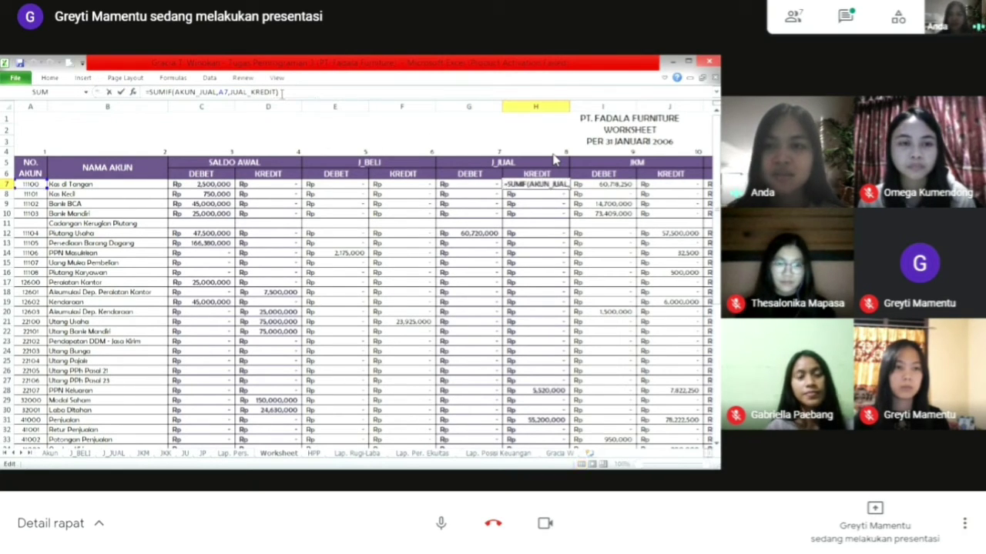
pyautogui.moveTo(282, 92); pyautogui.dragTo(143, 93)
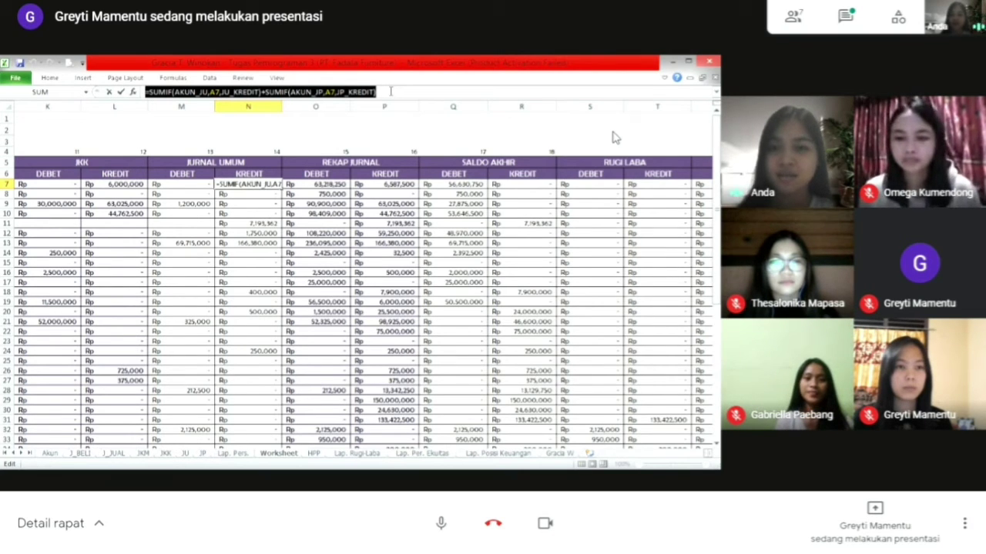
# - Inspect the IF formulas for the ending balance's debit and credit in worksheet cells Q7 and R7
pyautogui.press('Tab')
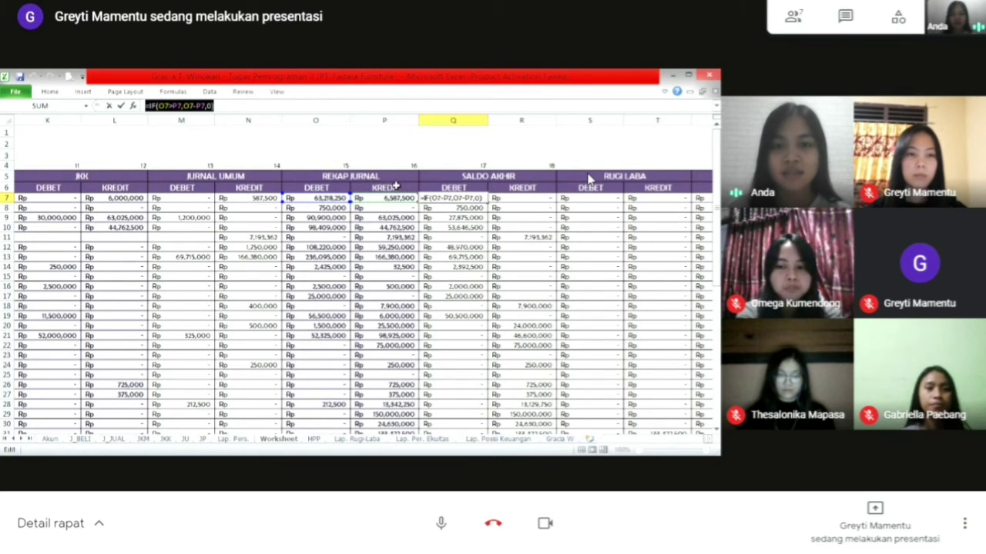
pyautogui.click(227, 103)
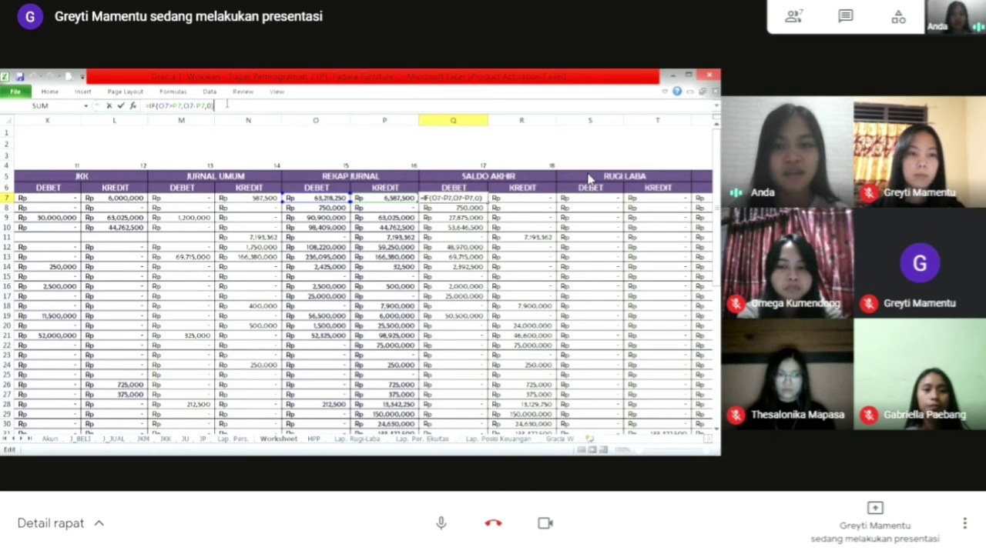
pyautogui.click(436, 195)
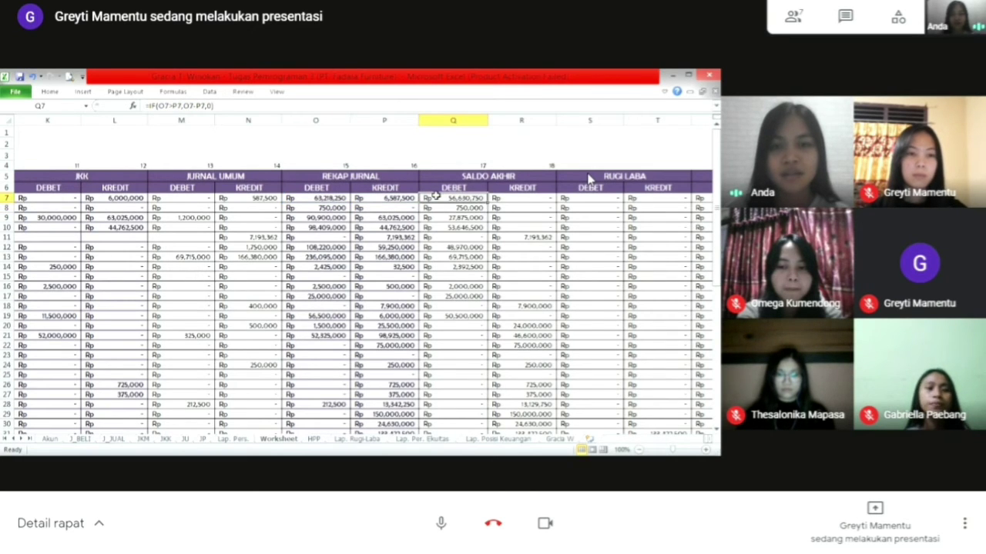
pyautogui.click(528, 198)
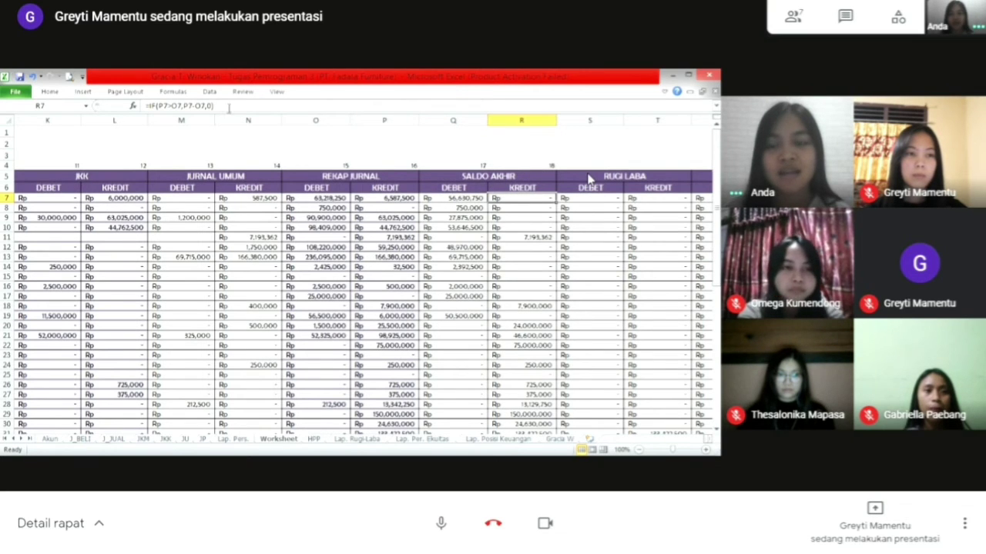
pyautogui.moveTo(224, 107); pyautogui.dragTo(139, 107)
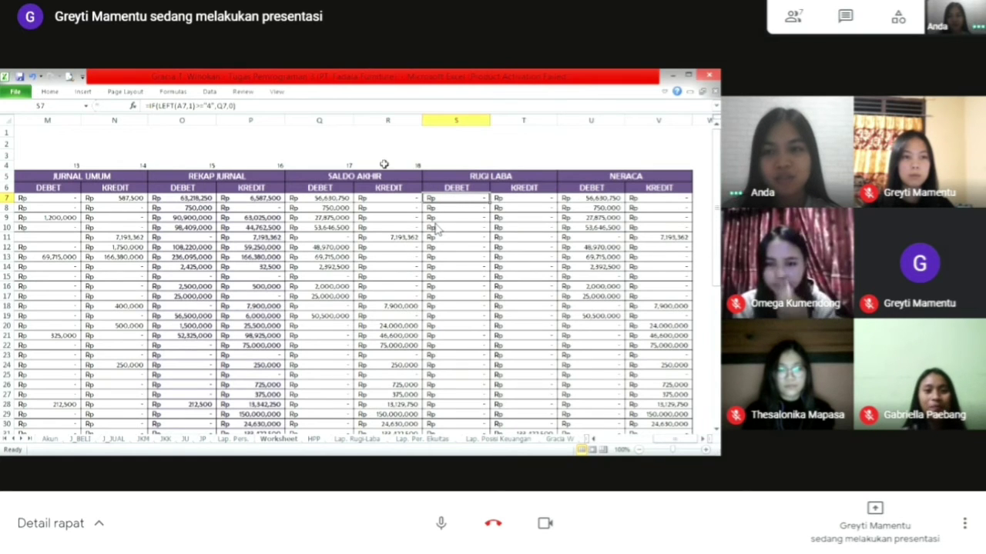
# - Inspect the IF and LEFT formulas for the profit-and-loss debit and credit in worksheet cells S7 and T7
pyautogui.click(243, 106)
pyautogui.moveTo(243, 106); pyautogui.dragTo(140, 108)
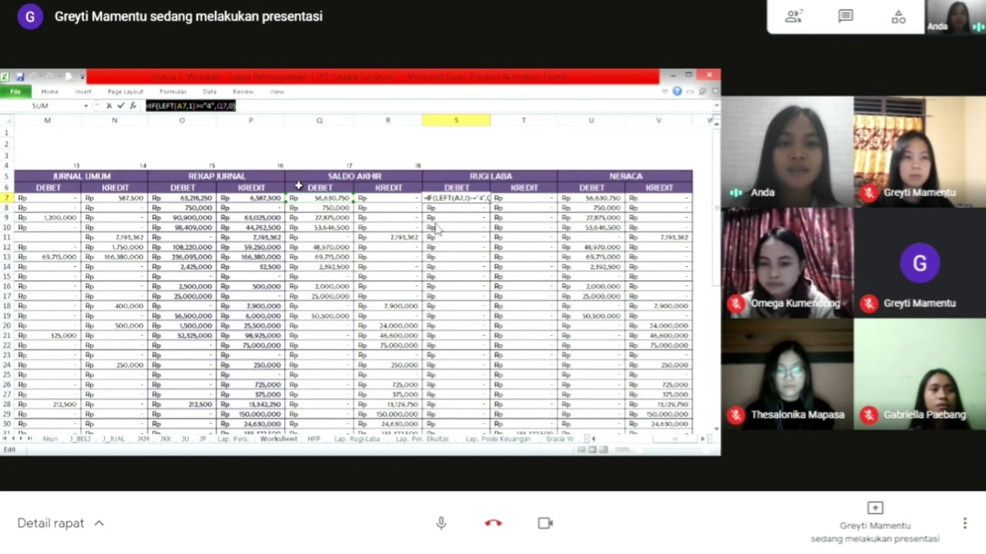
pyautogui.press('Tab')
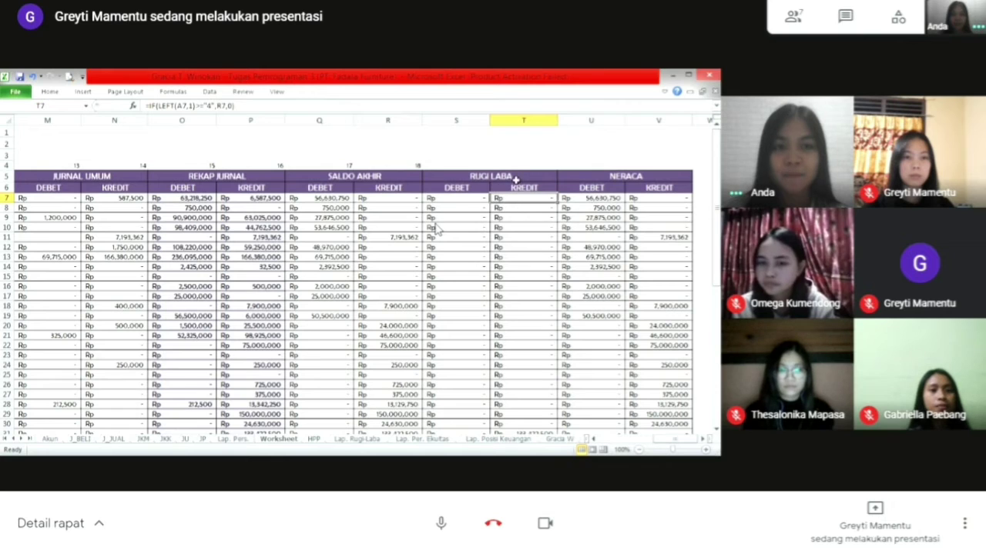
pyautogui.moveTo(240, 106); pyautogui.dragTo(134, 108)
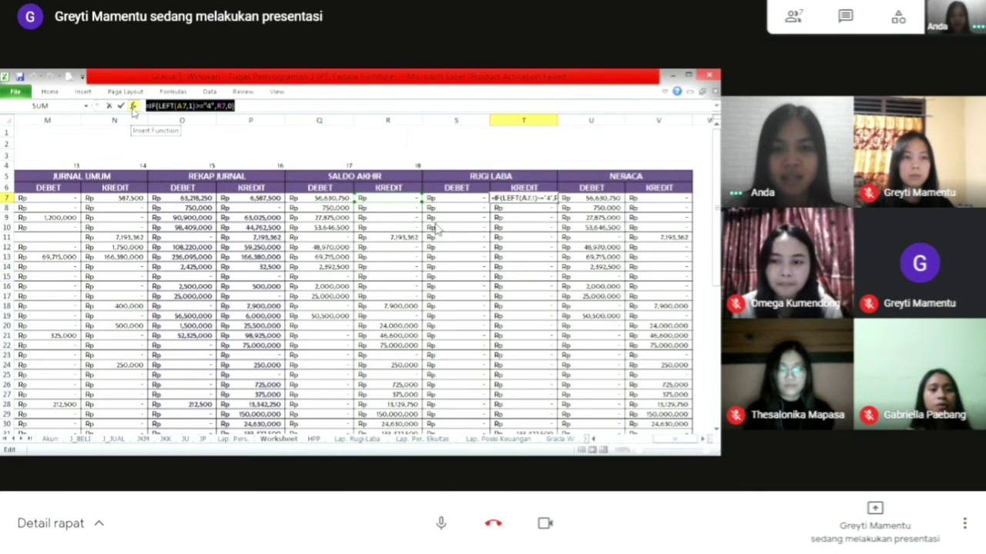
pyautogui.press('Return')
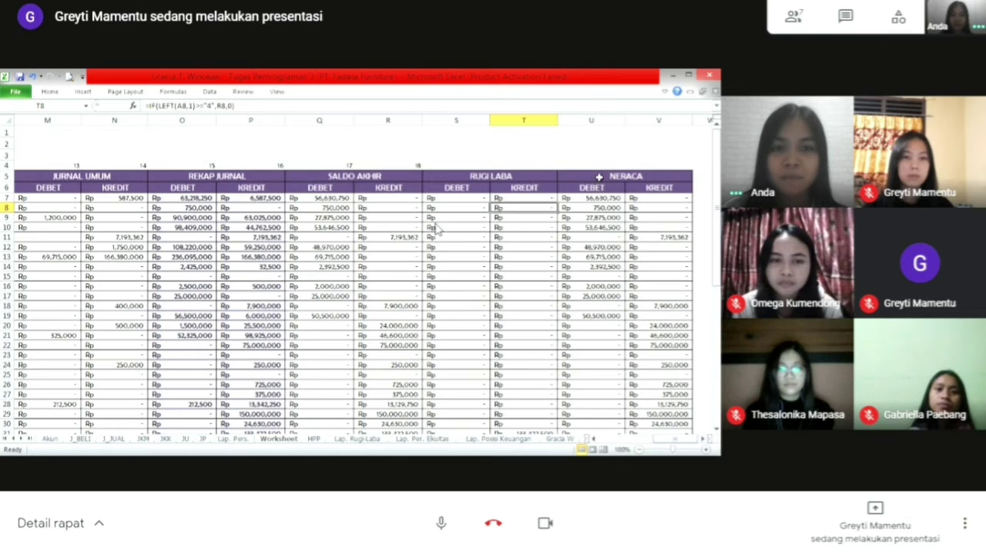
# - Inspect the IF and LEFT formulas for the balance sheet's debit and credit in worksheet cells U7 and V7
pyautogui.click(574, 200)
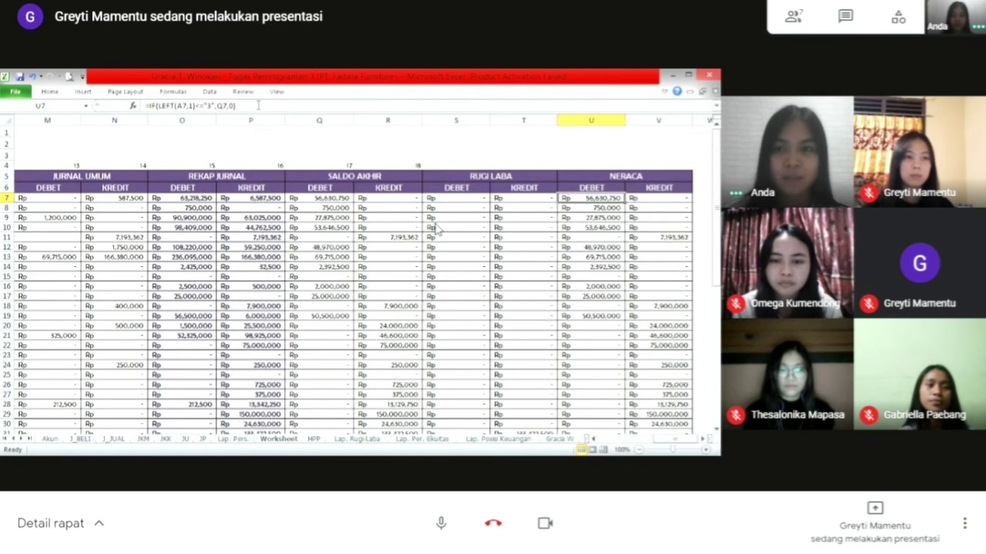
pyautogui.moveTo(258, 106); pyautogui.dragTo(143, 105)
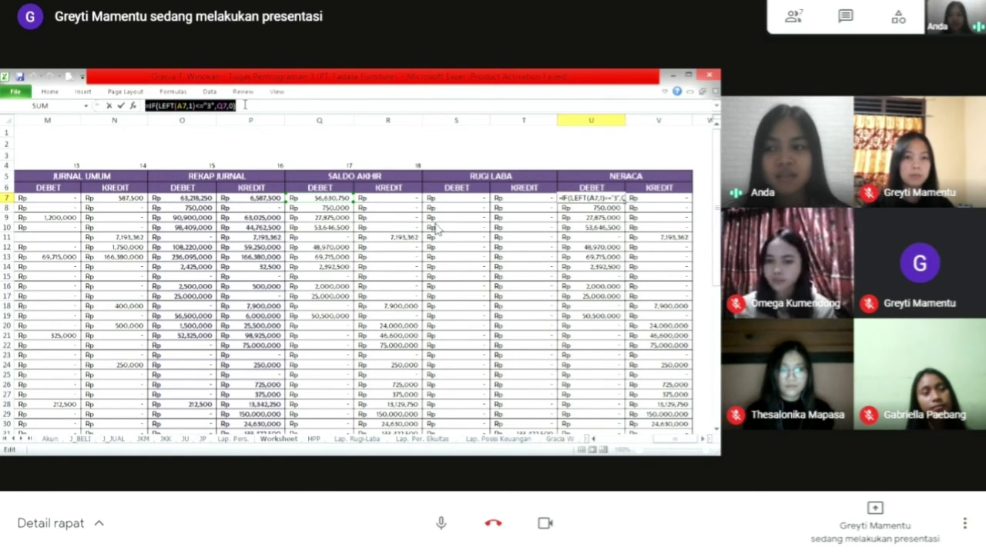
pyautogui.click(319, 108)
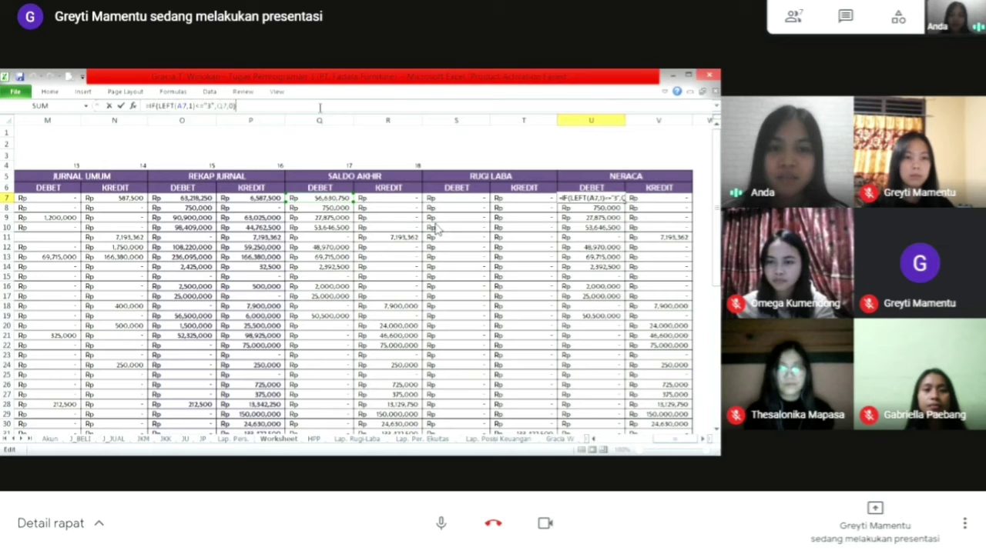
pyautogui.click(652, 198)
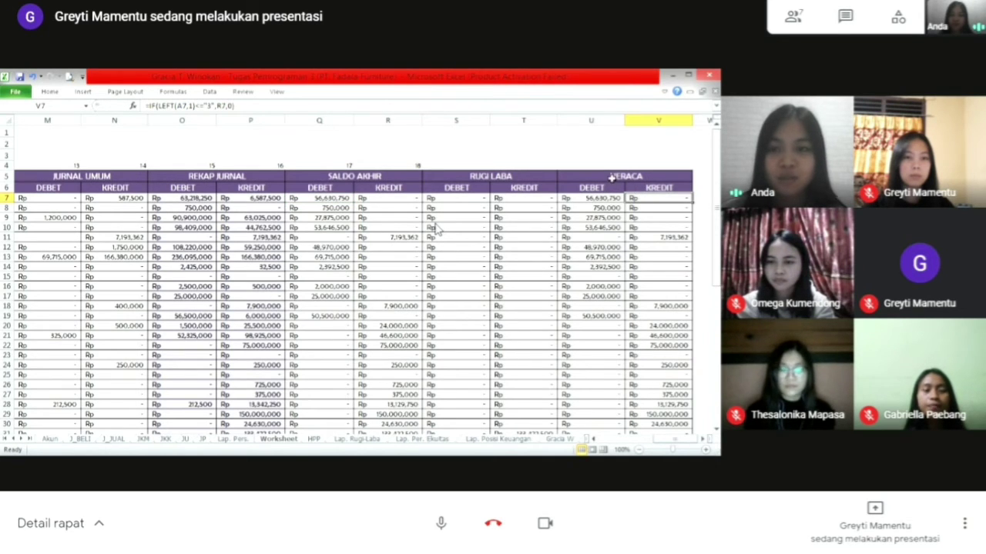
pyautogui.moveTo(238, 108); pyautogui.dragTo(137, 107)
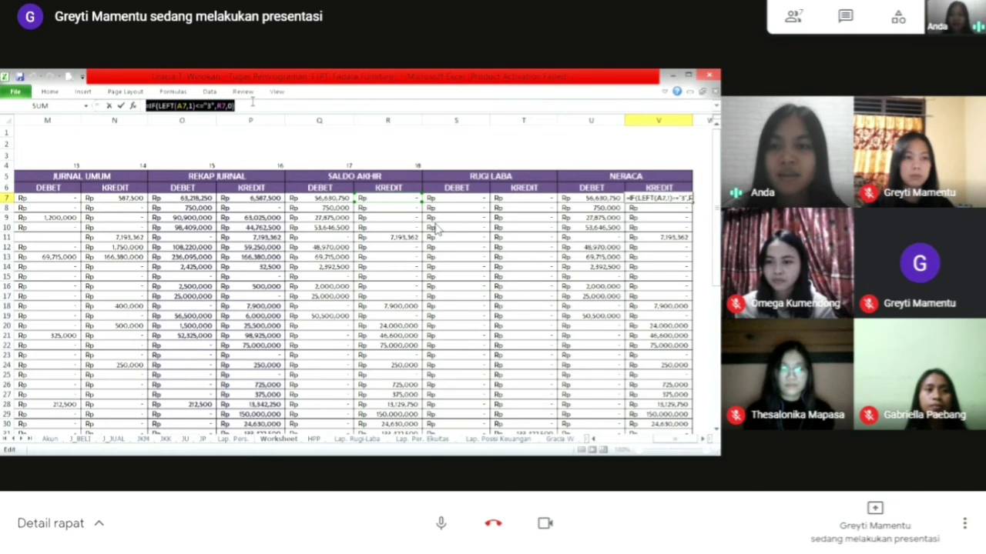
pyautogui.click(252, 102)
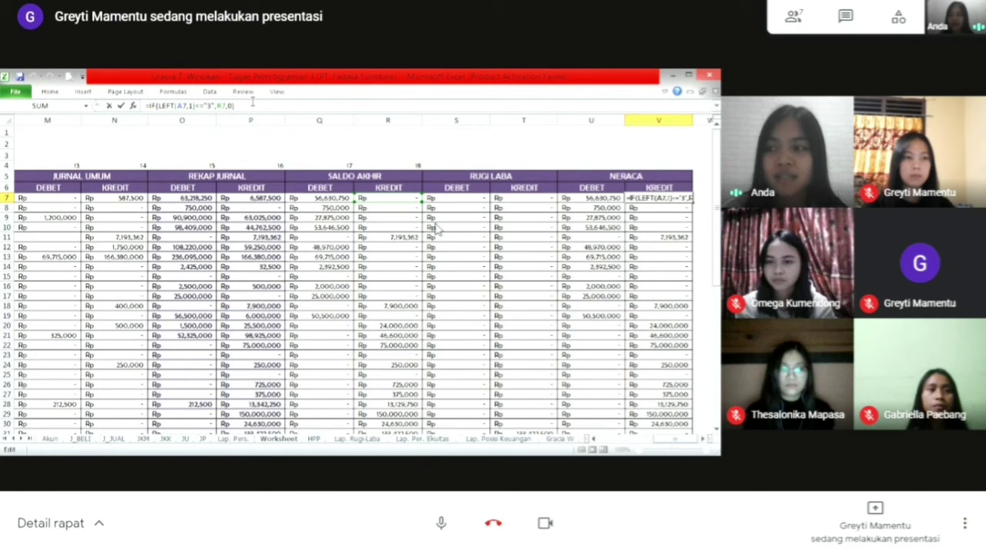
pyautogui.moveTo(240, 107); pyautogui.dragTo(145, 105)
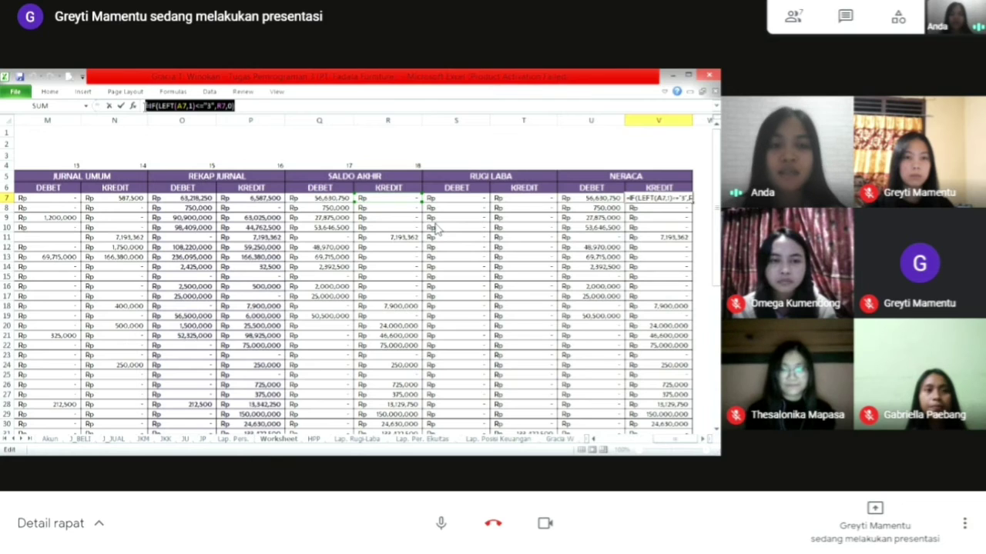
pyautogui.click(255, 106)
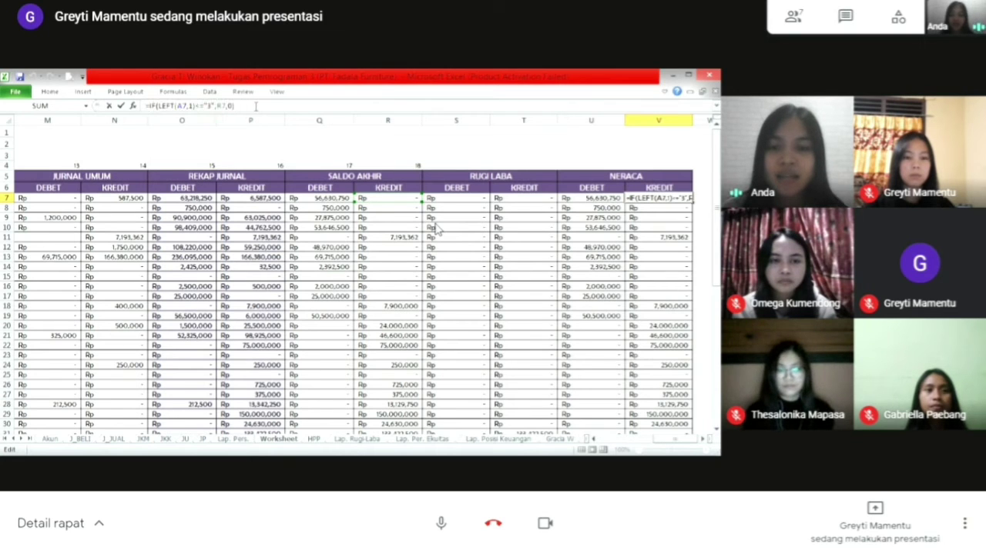
pyautogui.click(642, 197)
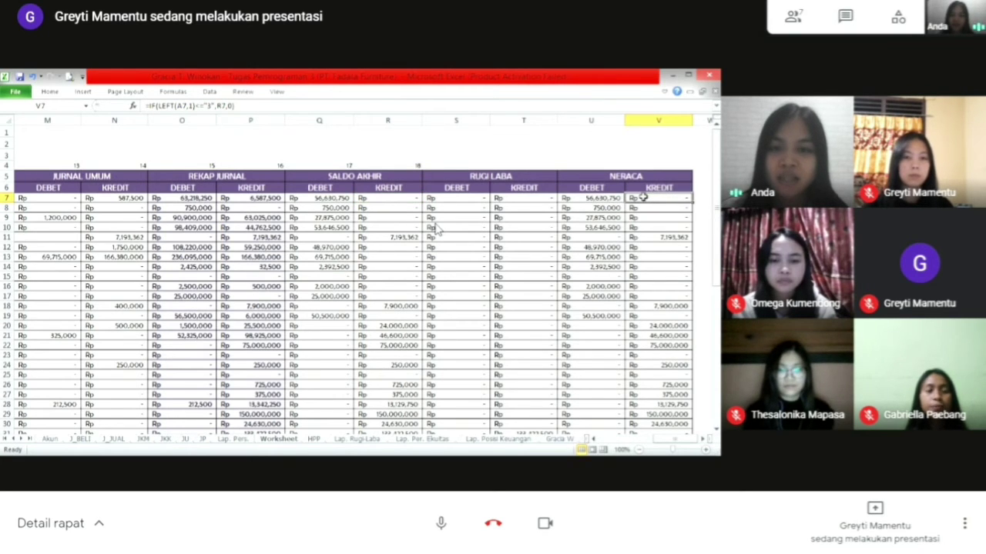
# - Examine the total and difference formulas of the profit-and-loss and balance sheet columns in worksheet rows 56 to 58
pyautogui.moveTo(717, 226); pyautogui.dragTo(717, 367)
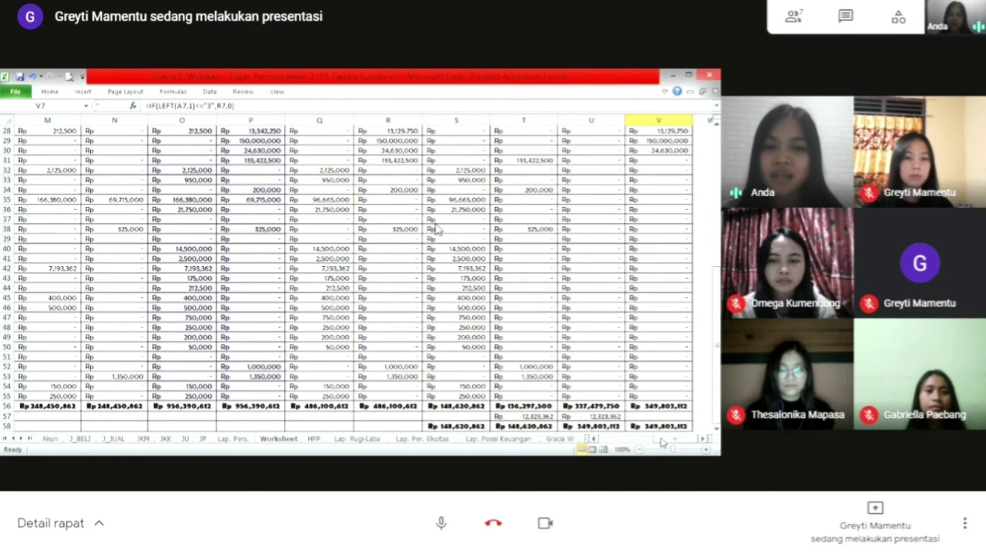
pyautogui.click(597, 407)
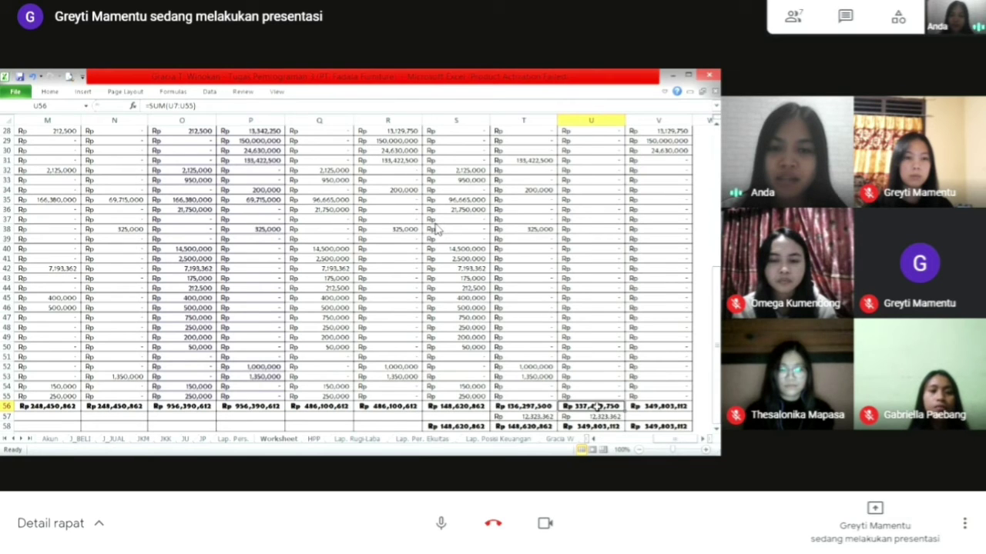
pyautogui.click(545, 405)
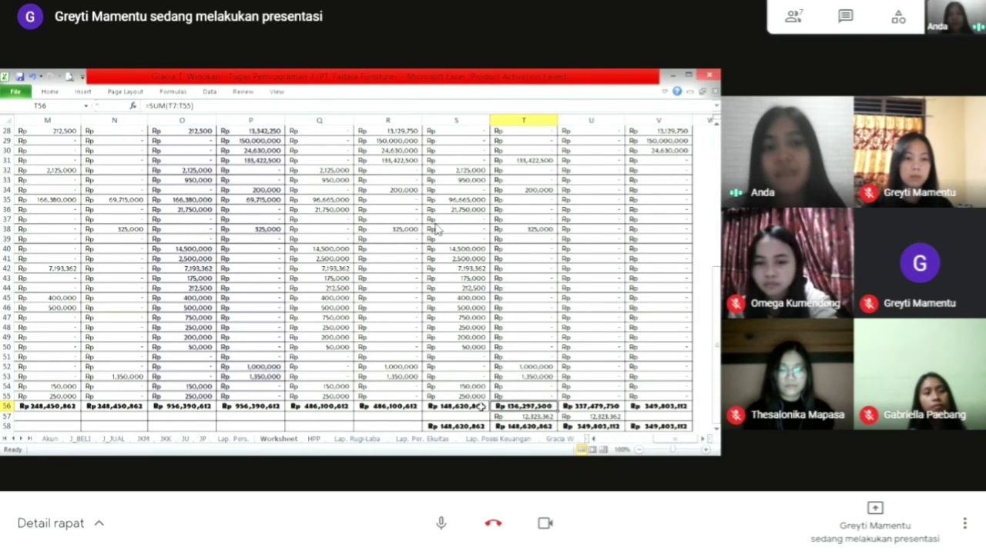
pyautogui.click(505, 416)
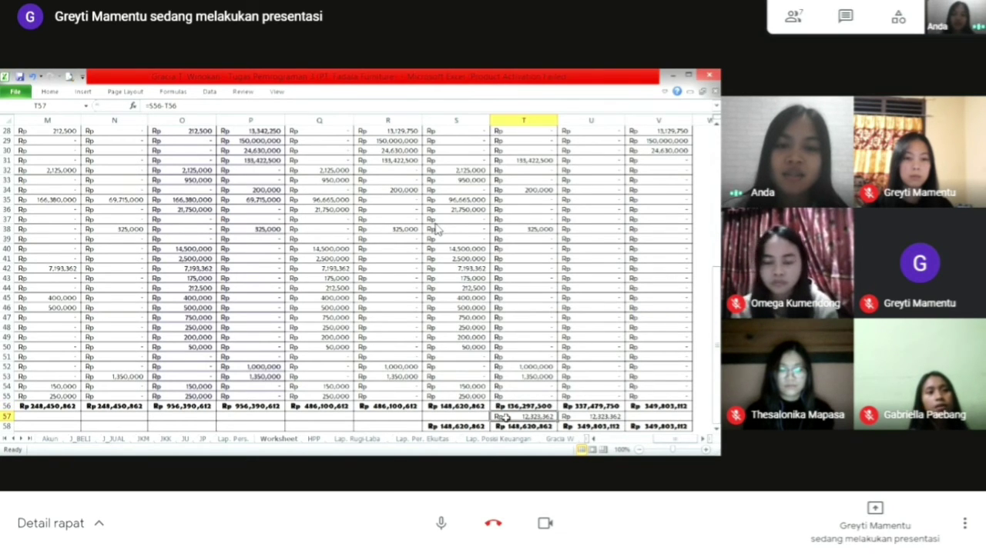
pyautogui.click(574, 416)
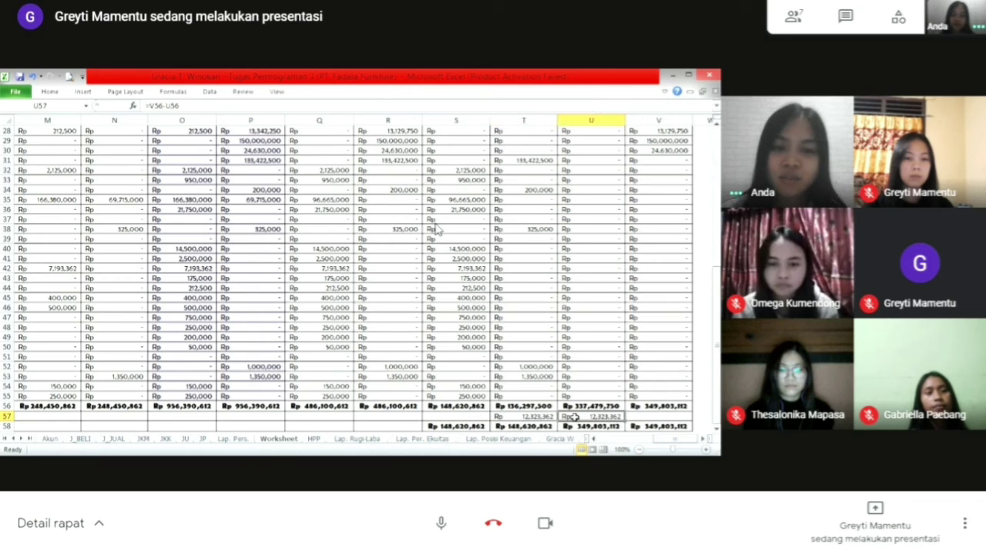
pyautogui.click(510, 418)
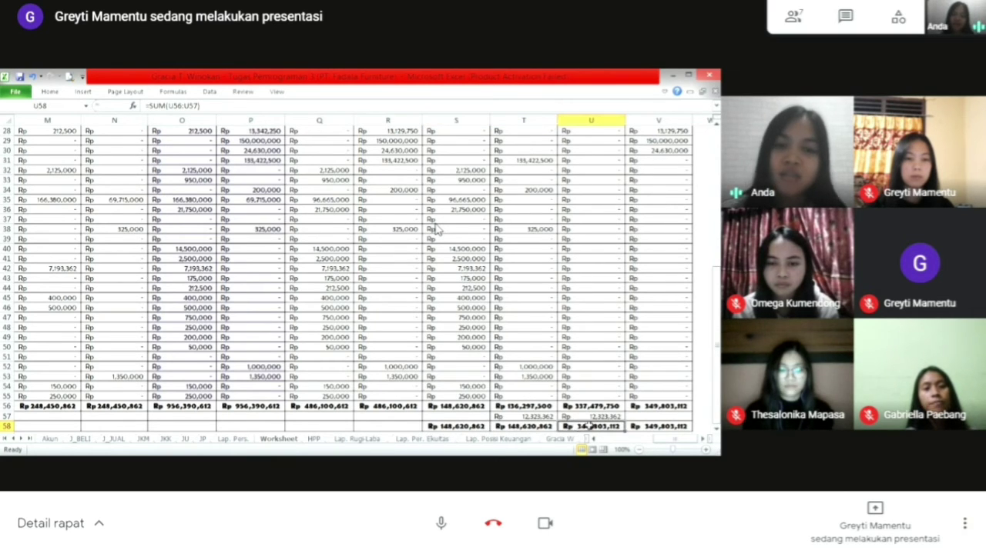
# - Inspect the VLOOKUP formulas for sales in E6 and merchandise inventory in E12 on the Lap. Rugi-Laba sheet
pyautogui.hotkey('ctrl', 'd')
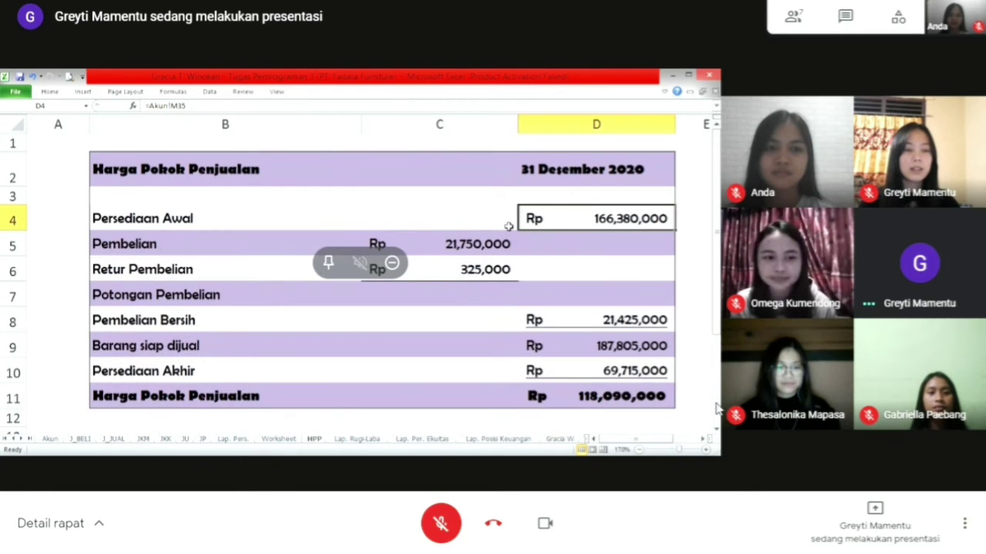
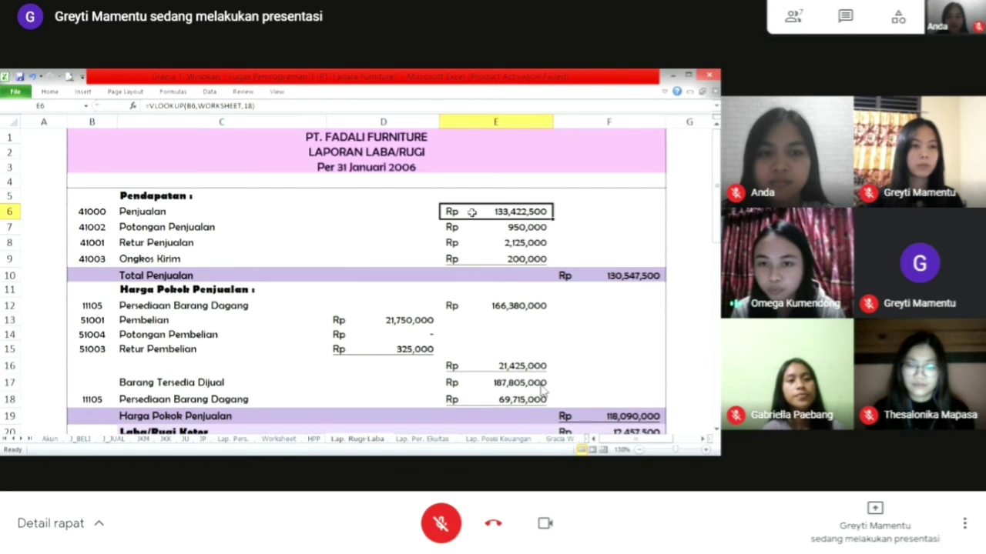
pyautogui.doubleClick(472, 212)
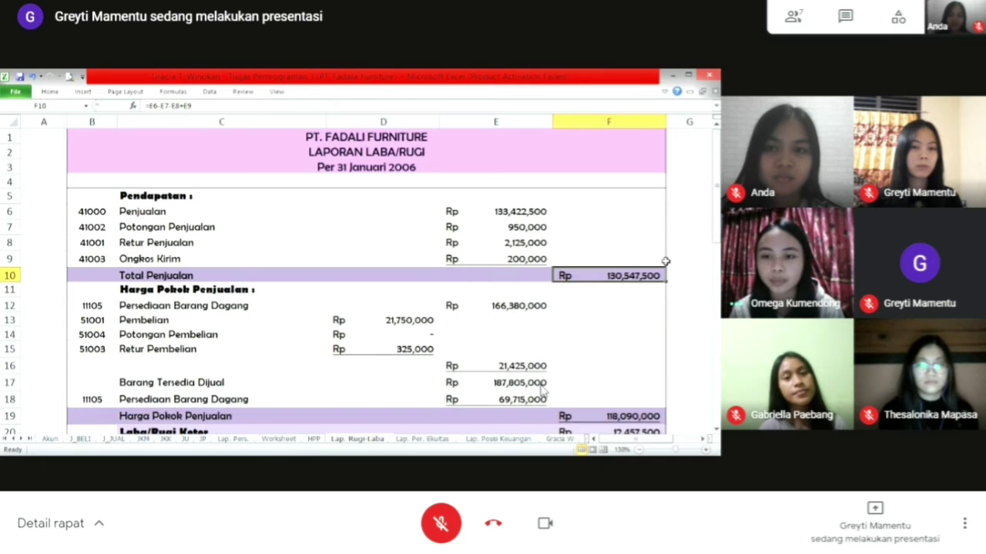
pyautogui.click(475, 306)
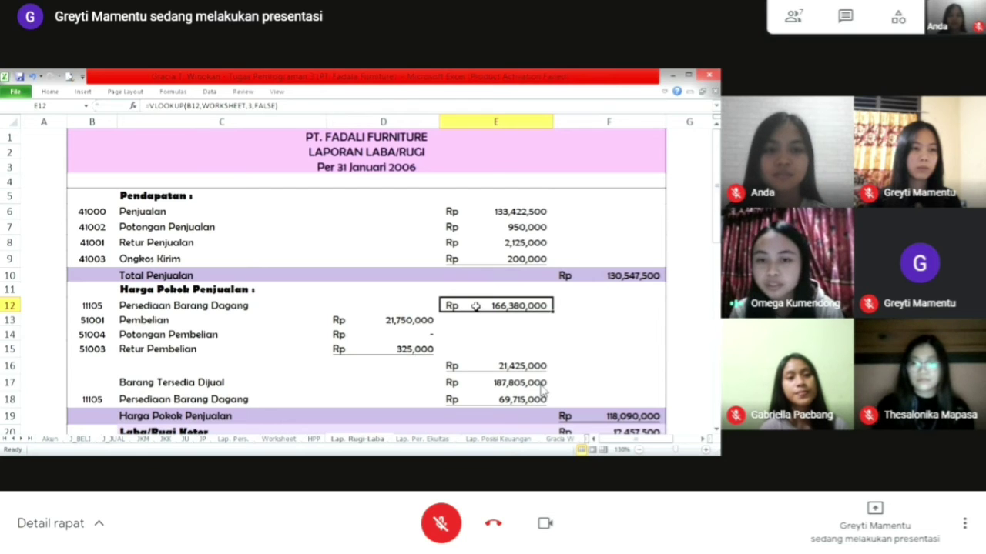
pyautogui.moveTo(301, 106); pyautogui.dragTo(145, 105)
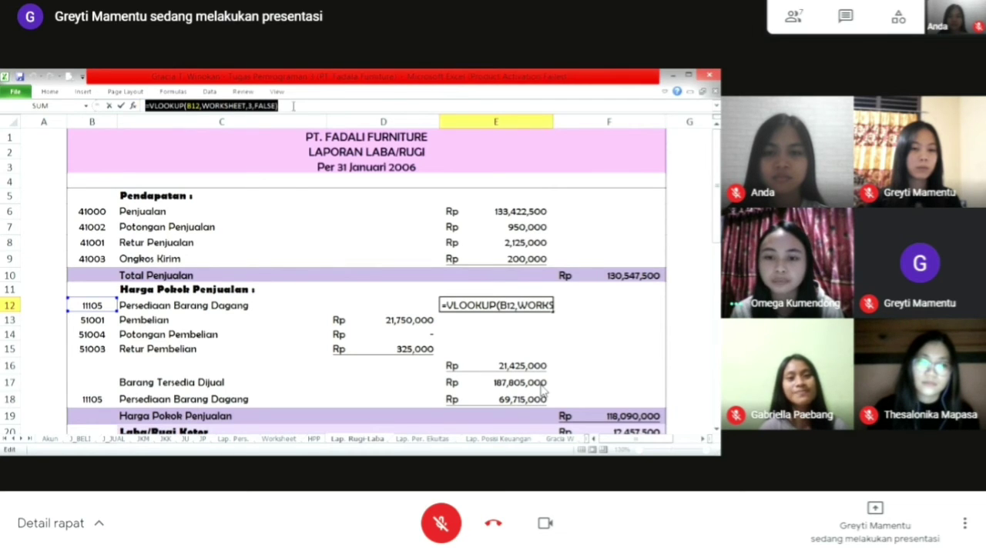
pyautogui.press('Return')
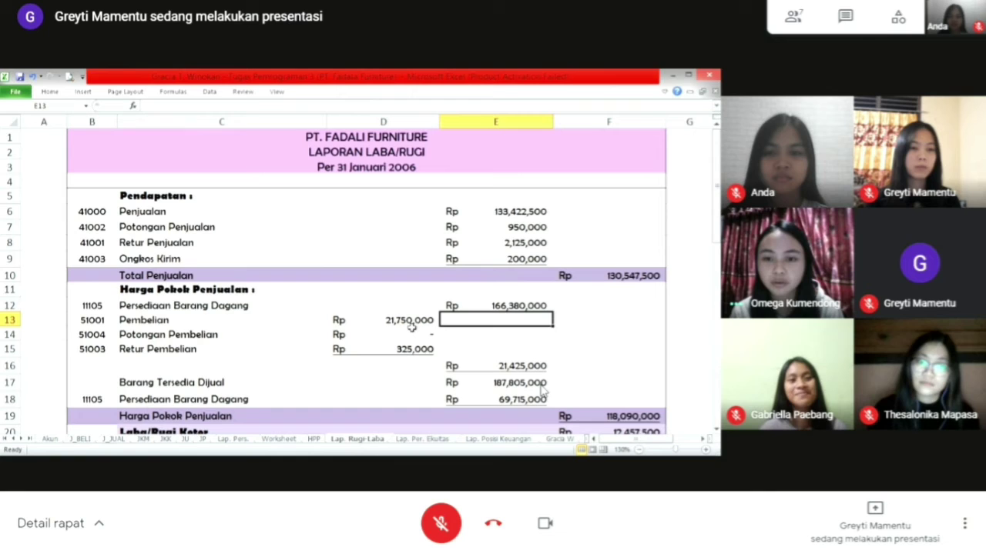
# - Inspect the VLOOKUP formulas for purchases, purchase discounts and purchase returns in D13 to D15, plus the net purchases cell E16
pyautogui.click(354, 321)
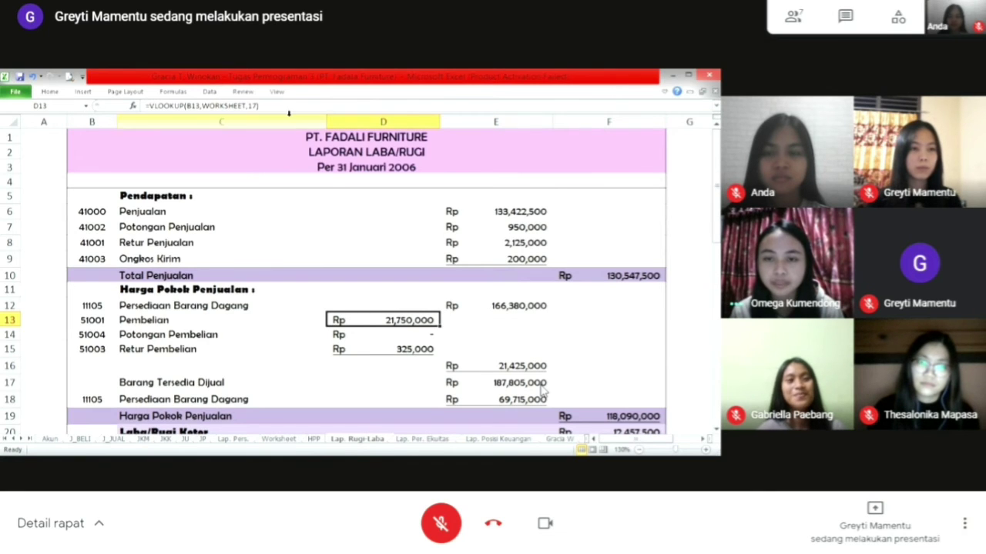
pyautogui.doubleClick(354, 320)
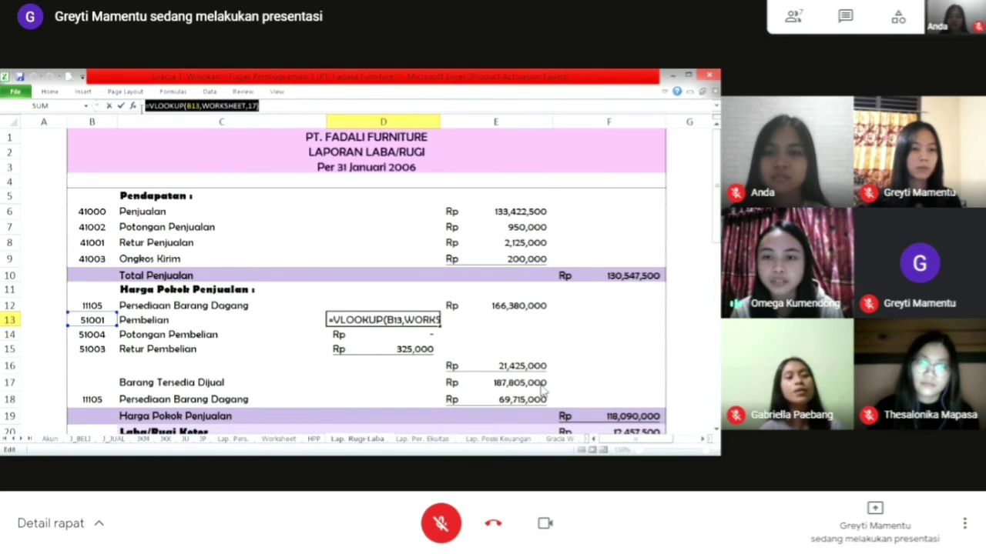
pyautogui.press('Return')
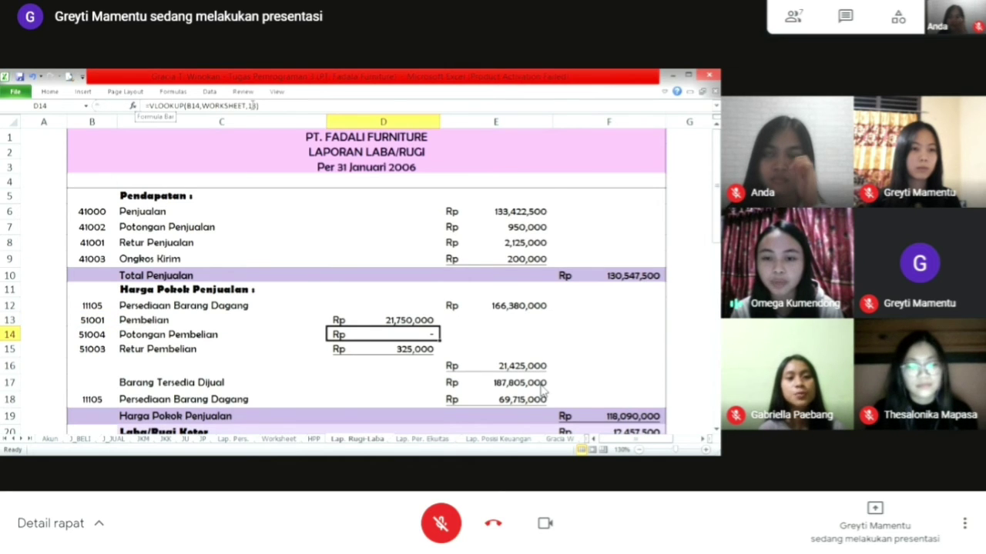
pyautogui.moveTo(264, 106); pyautogui.dragTo(132, 104)
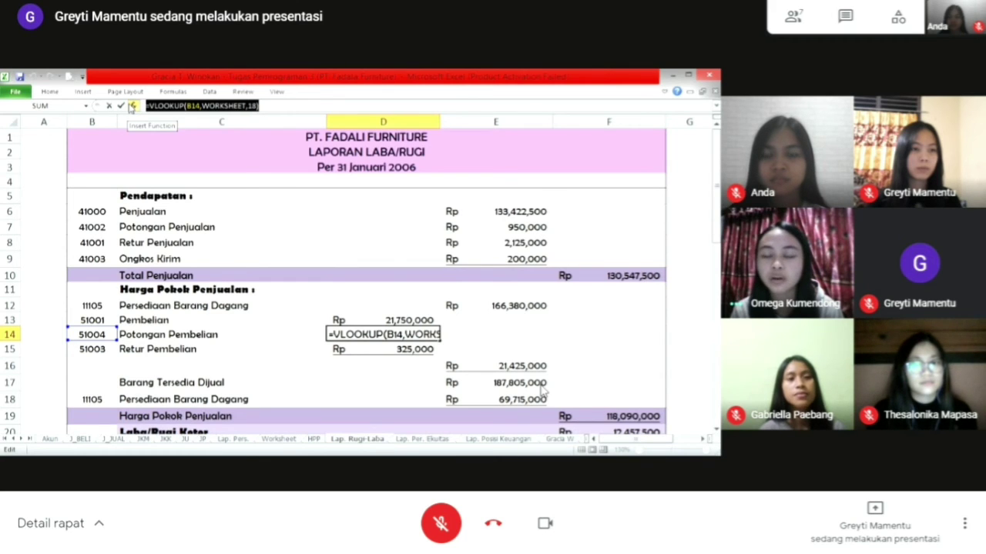
pyautogui.press('Return')
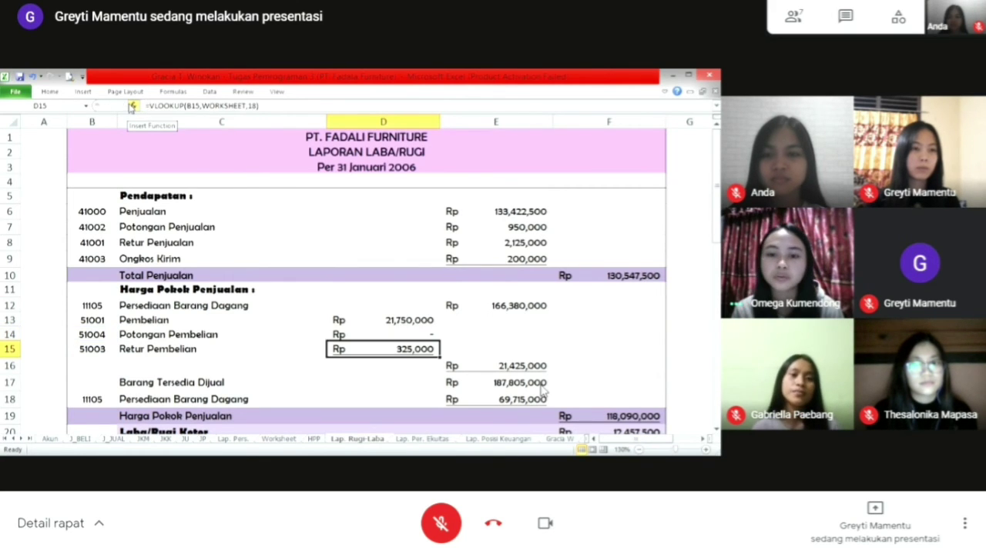
pyautogui.click(264, 107)
pyautogui.moveTo(264, 106); pyautogui.dragTo(135, 107)
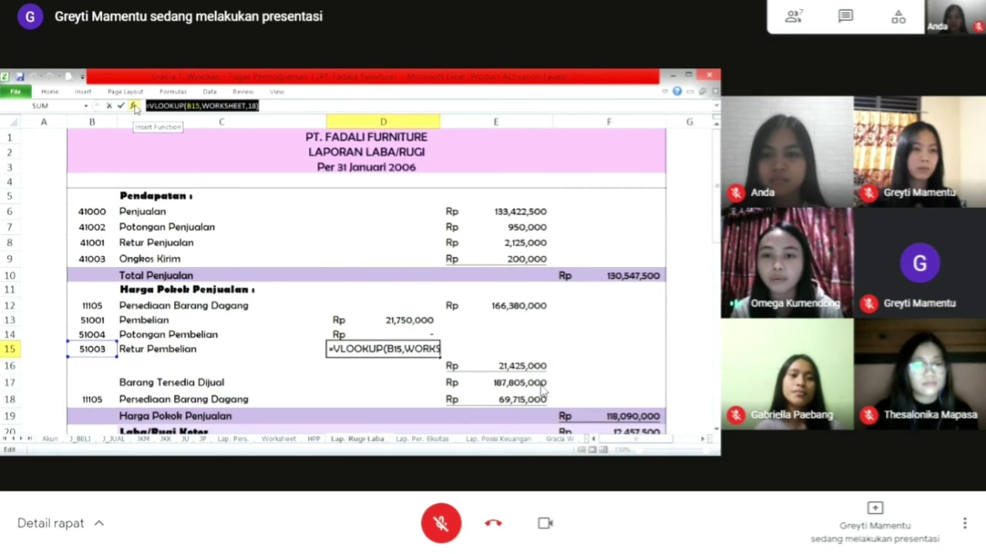
pyautogui.click(517, 367)
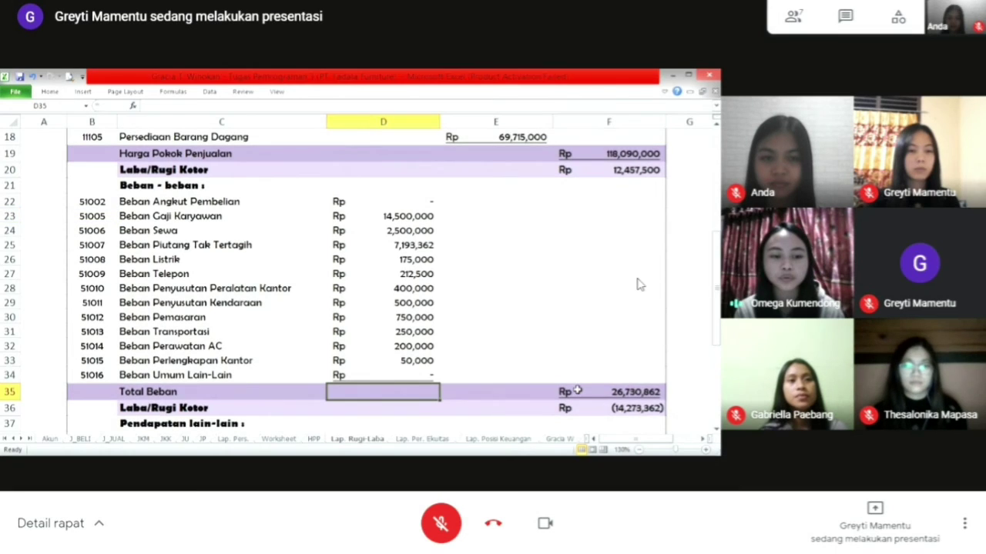
# - Inspect the SUM formula for total expenses in F35 and the subtraction formula for profit or loss in F36
pyautogui.click(564, 393)
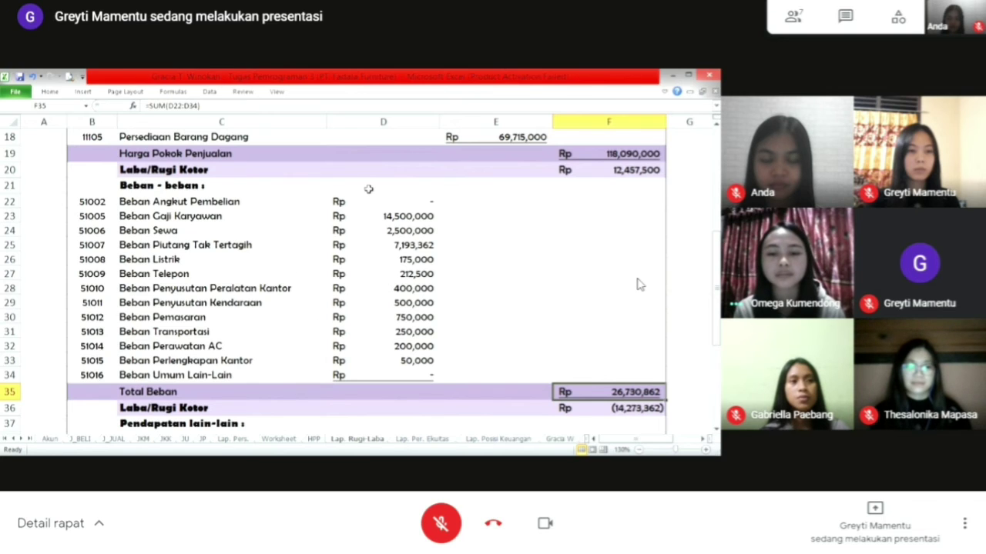
pyautogui.click(589, 408)
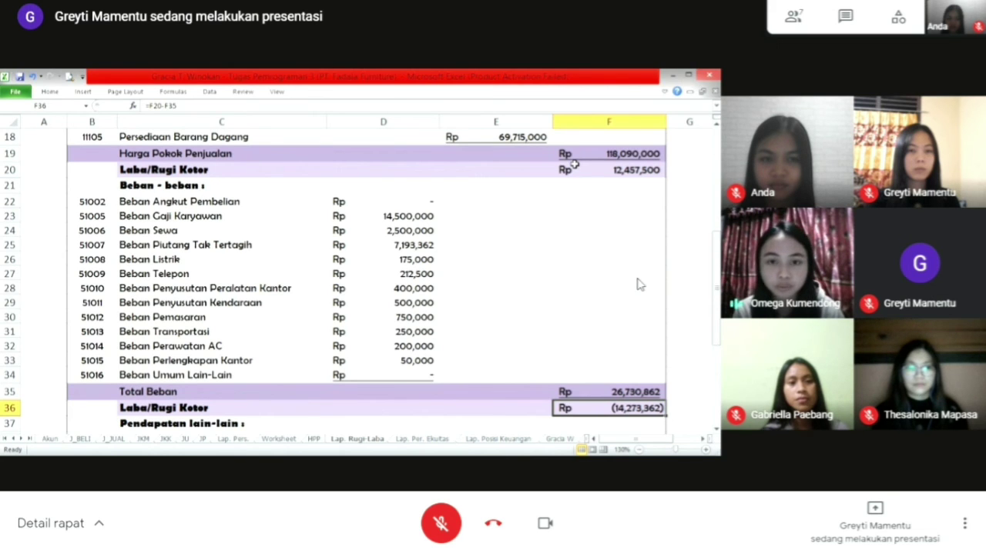
pyautogui.moveTo(182, 106); pyautogui.dragTo(120, 114)
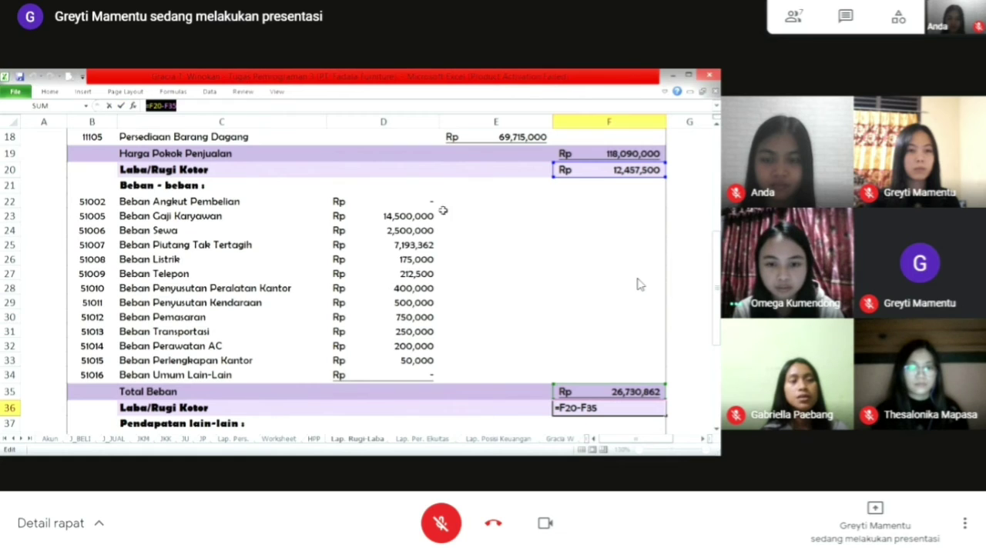
pyautogui.press('Return')
# - Inspect the VLOOKUP formulas for other income in D38 and D39 and the addition formula for its total in F40
pyautogui.scroll(-4, 554, 373)
pyautogui.click(361, 244)
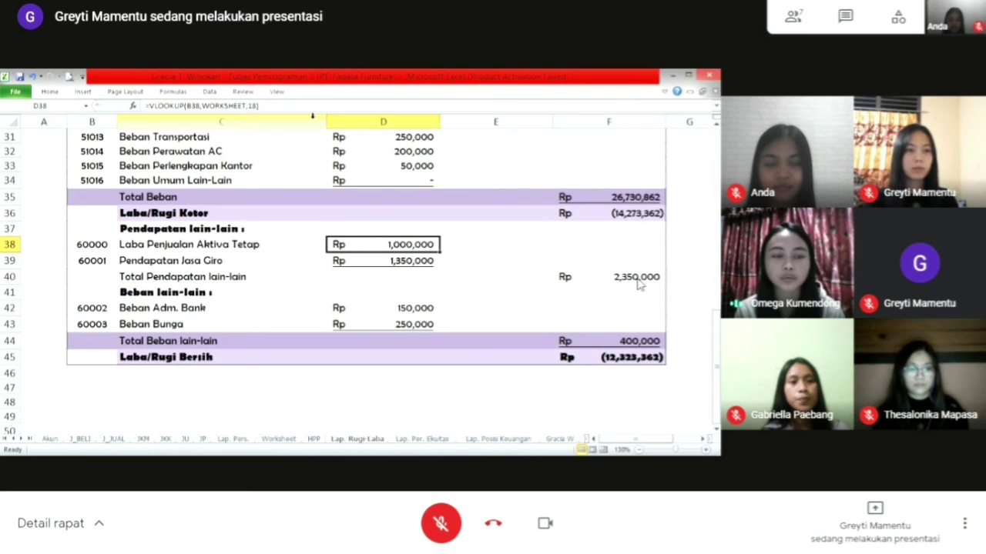
pyautogui.click(258, 105)
pyautogui.moveTo(259, 105); pyautogui.dragTo(144, 105)
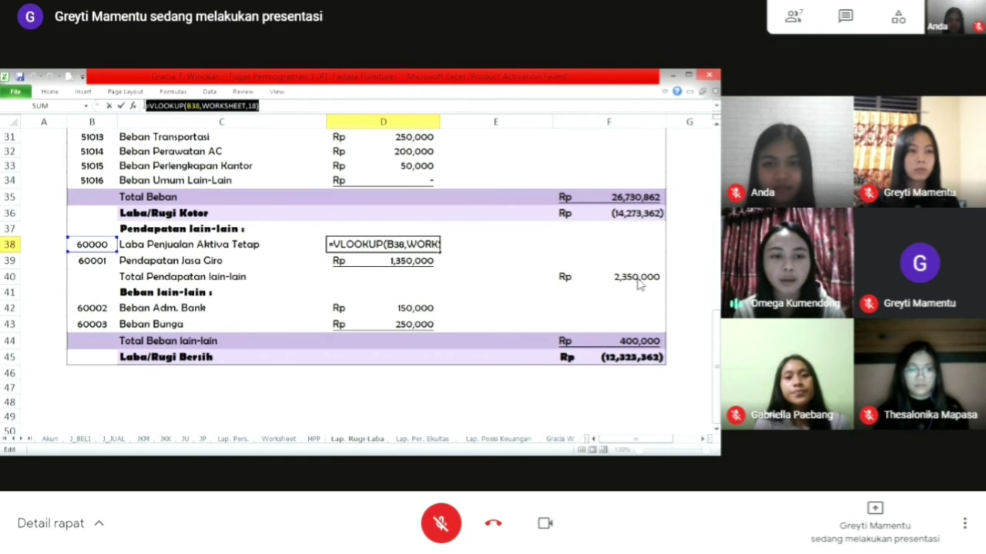
pyautogui.press('Return')
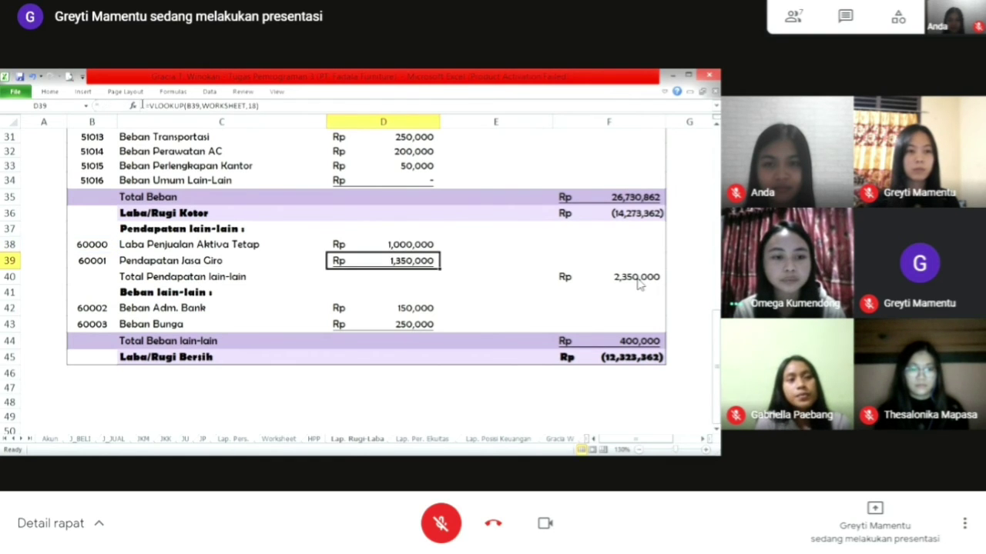
pyautogui.moveTo(259, 105); pyautogui.dragTo(145, 106)
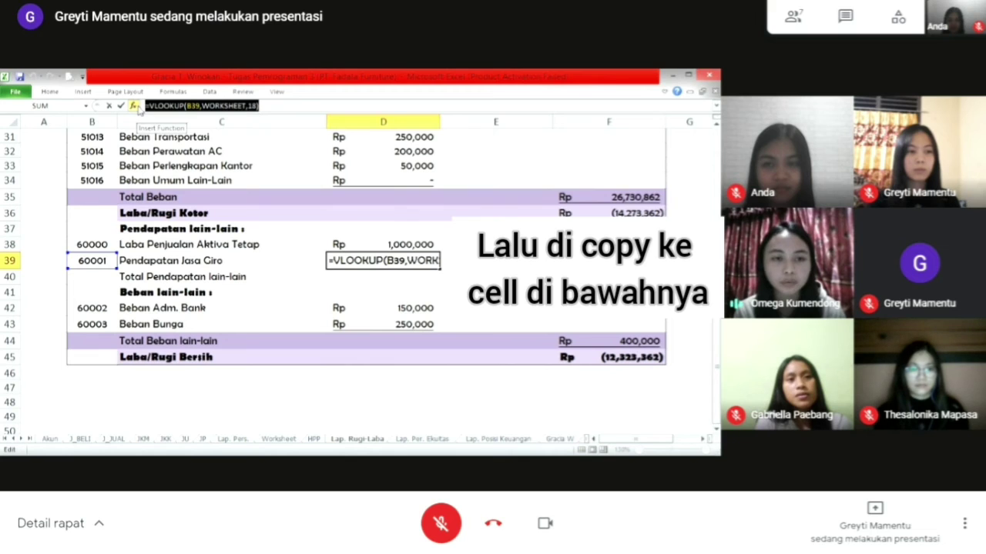
pyautogui.press('Return')
pyautogui.click(584, 279)
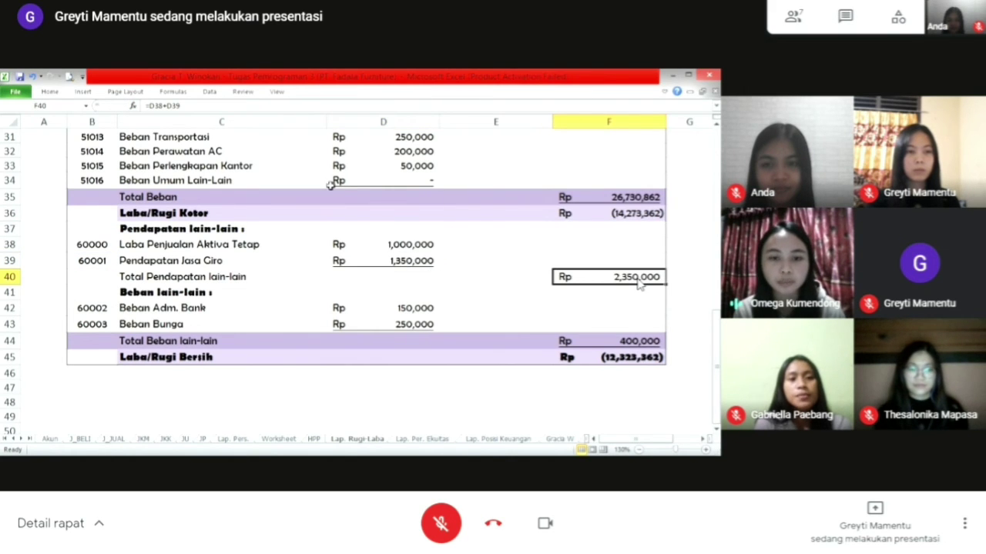
pyautogui.doubleClick(638, 283)
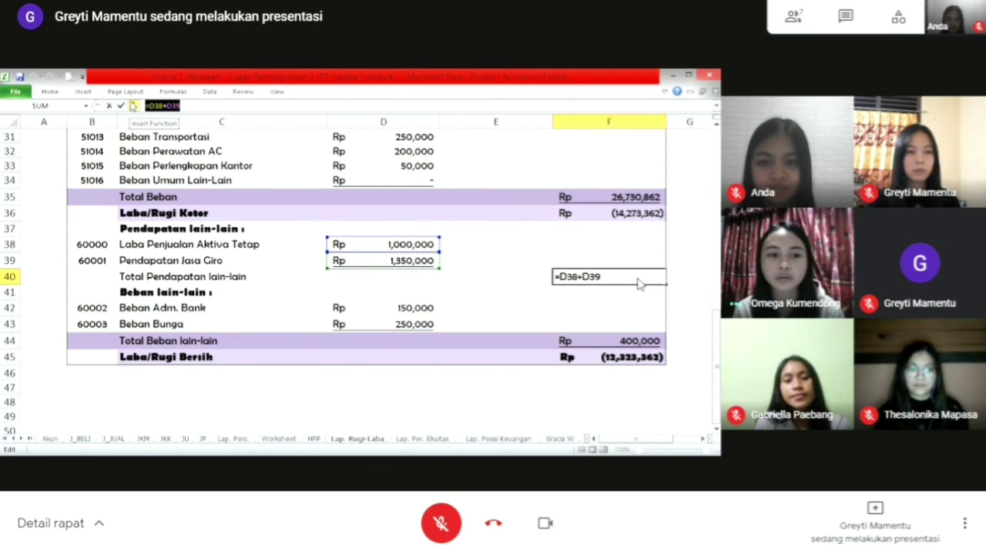
pyautogui.press('Return')
# - Inspect the VLOOKUP formulas for bank administration expense in D42 and interest expense in D43
pyautogui.click(368, 308)
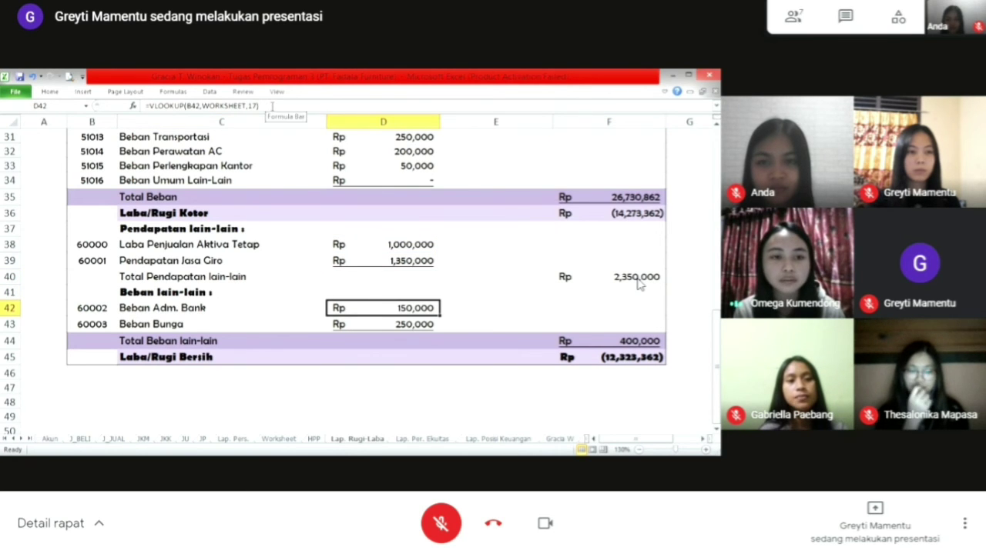
pyautogui.moveTo(272, 106); pyautogui.dragTo(149, 106)
pyautogui.click(149, 106)
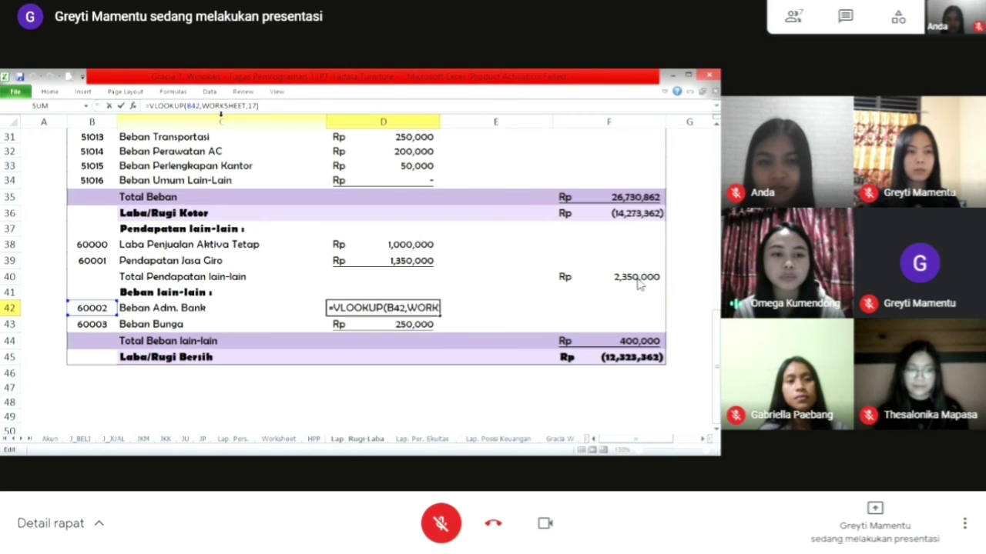
pyautogui.moveTo(268, 106); pyautogui.dragTo(151, 105)
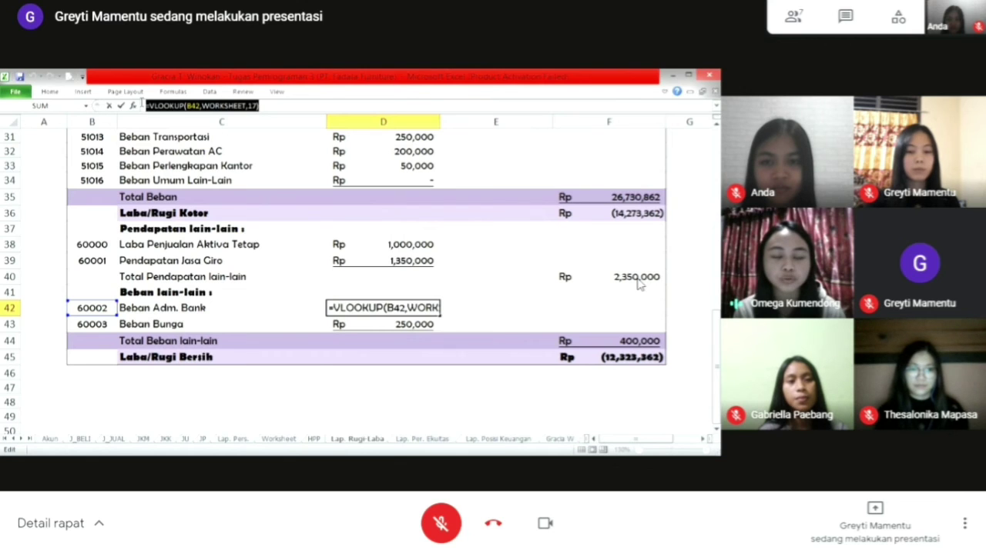
pyautogui.press('Return')
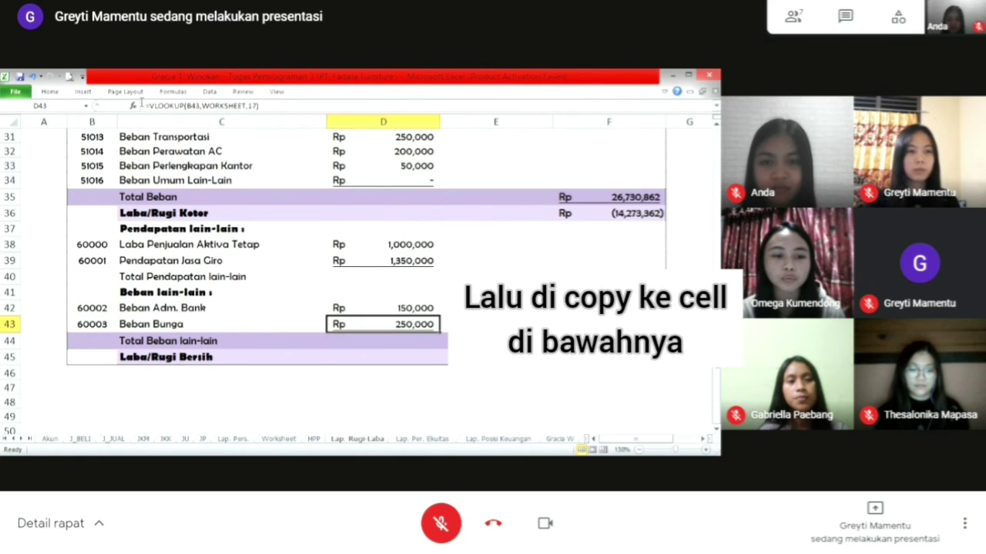
pyautogui.click(264, 107)
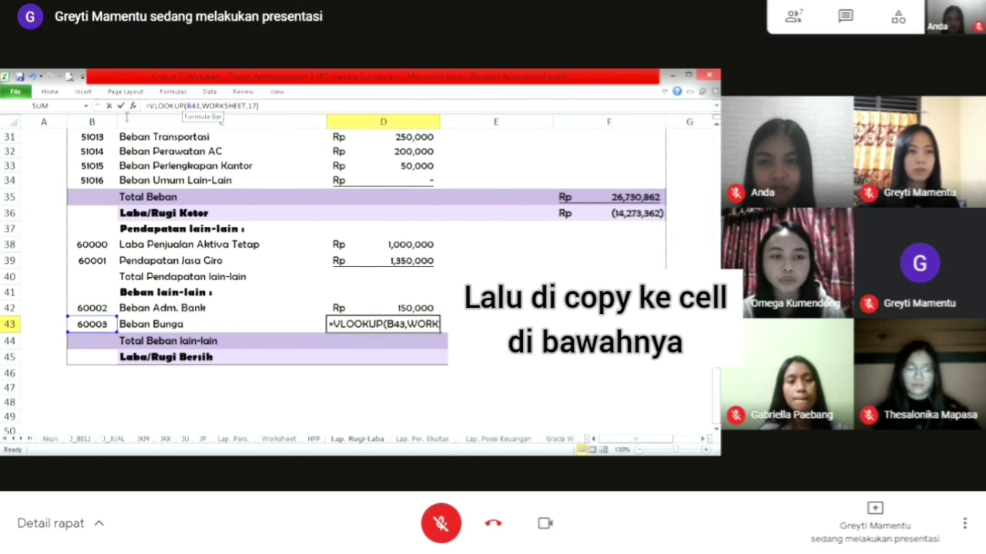
pyautogui.moveTo(264, 106); pyautogui.dragTo(145, 106)
pyautogui.press('Return')
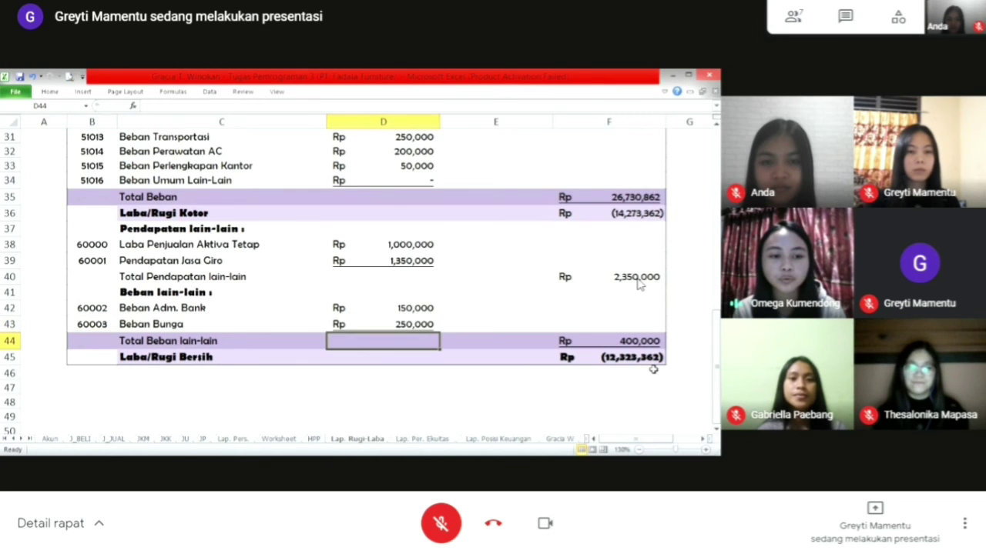
# - Inspect the formulas for total other expenses in F44 and net profit or loss in F45
pyautogui.click(621, 342)
pyautogui.click(187, 105)
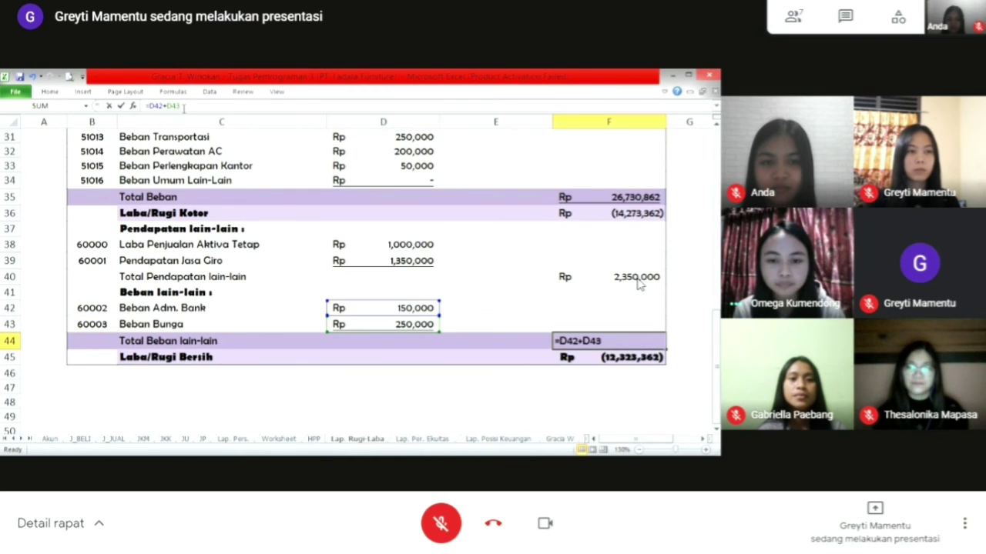
pyautogui.moveTo(187, 105); pyautogui.dragTo(140, 101)
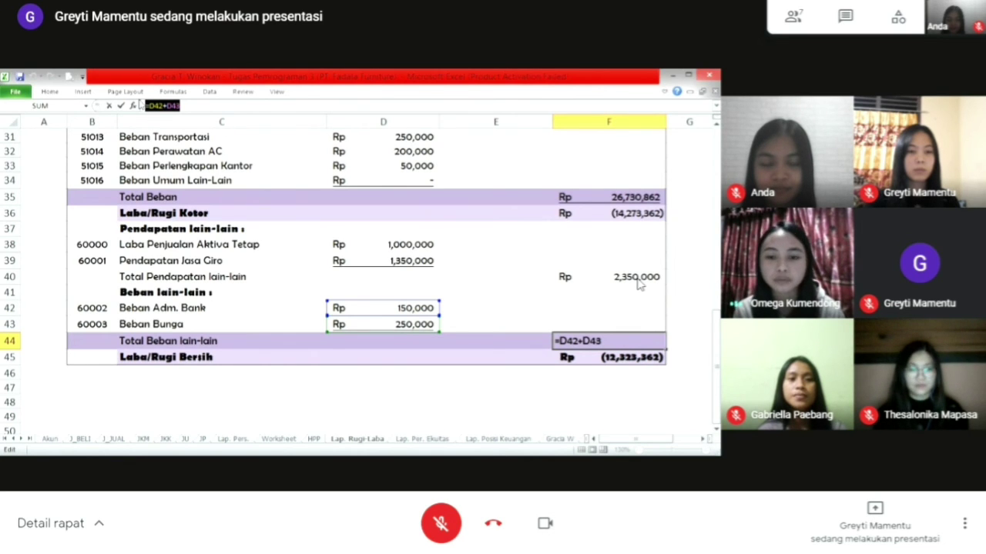
pyautogui.press('Return')
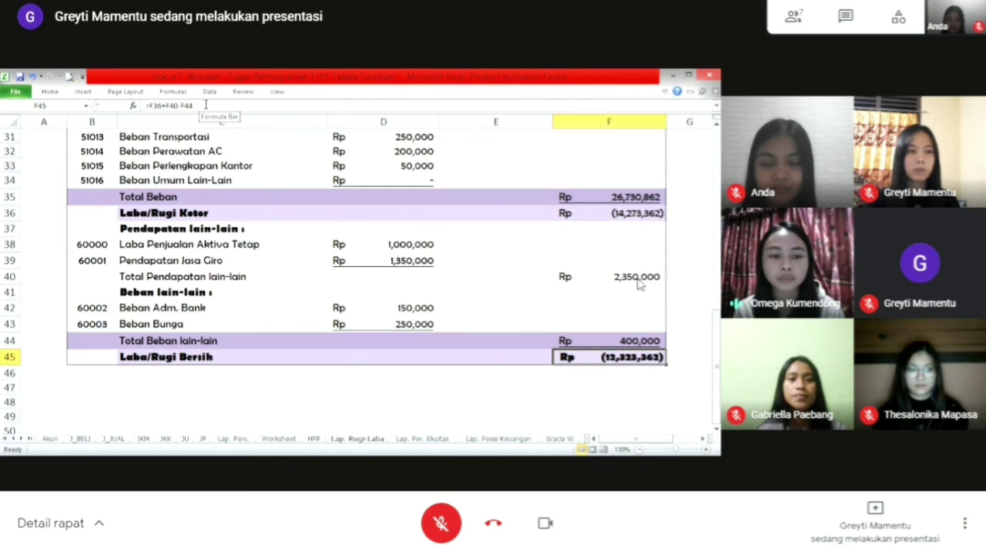
pyautogui.moveTo(203, 105); pyautogui.dragTo(138, 107)
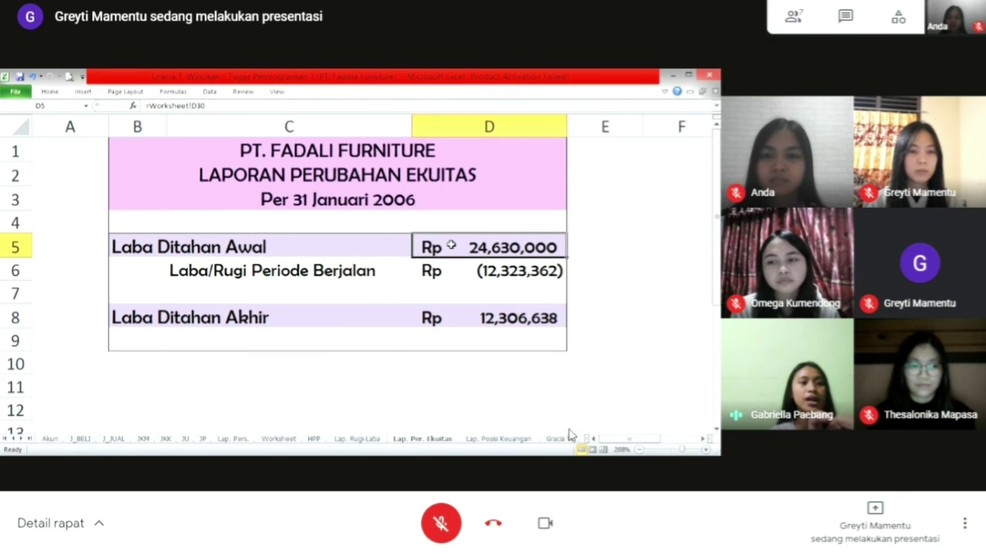
# - Inspect the cross-sheet references for opening retained earnings in D5 and current-period profit or loss in D6 on the Lap. Per. Ekuitas sheet
pyautogui.moveTo(208, 107); pyautogui.dragTo(139, 114)
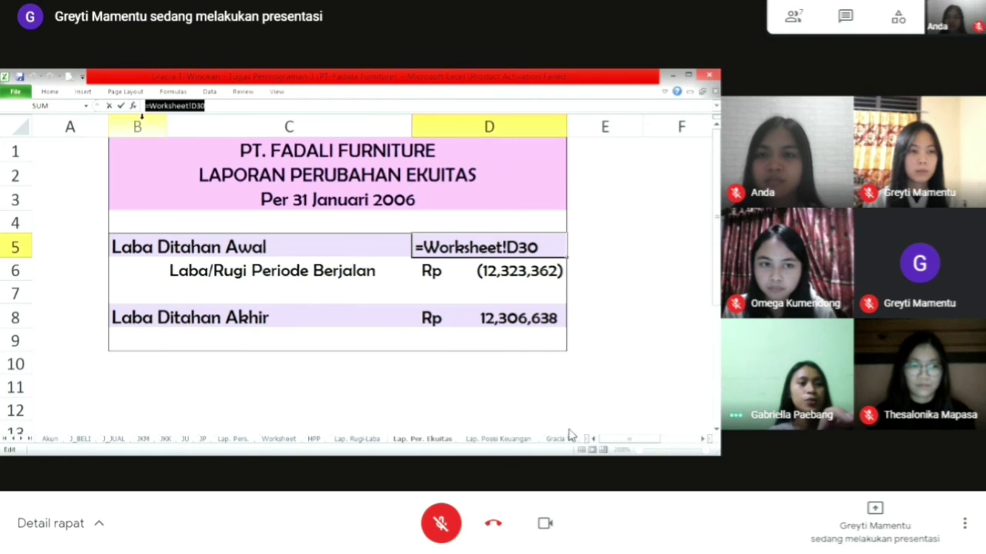
pyautogui.press('Return')
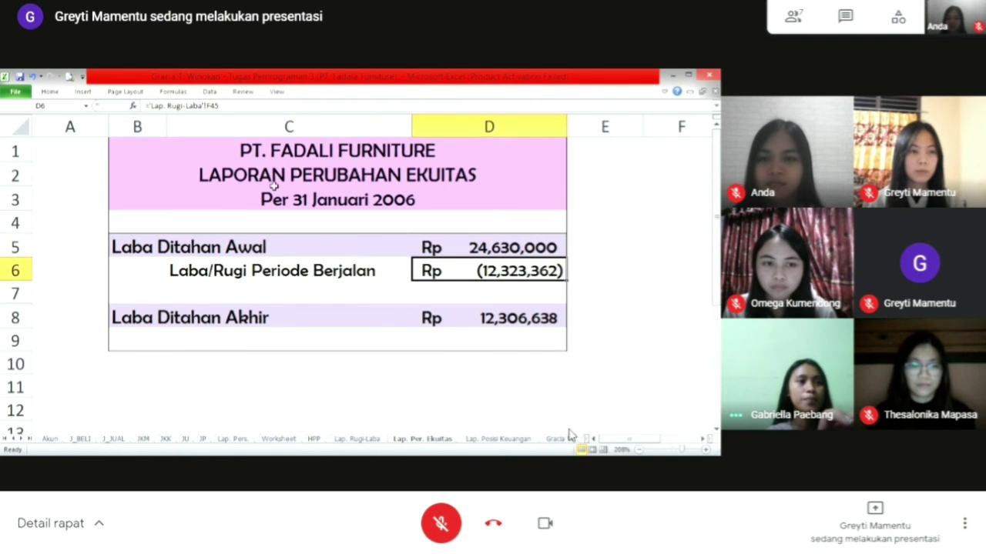
pyautogui.moveTo(229, 105); pyautogui.dragTo(145, 105)
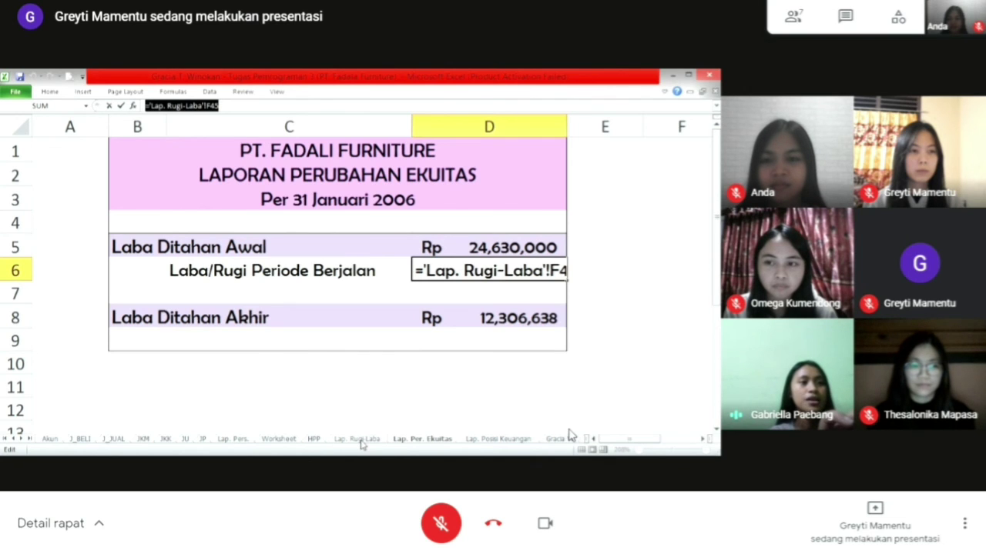
pyautogui.press('Return')
pyautogui.press('Return')
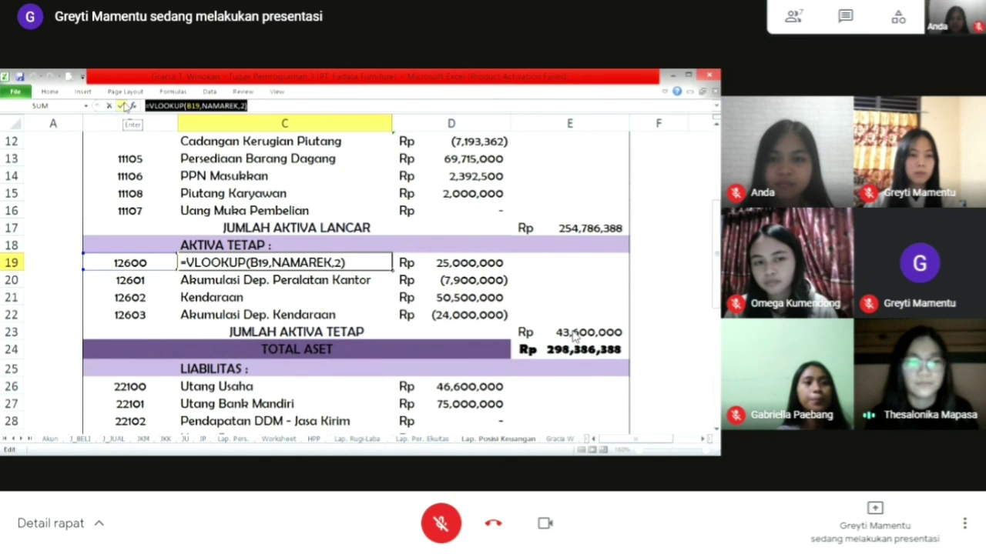
# - Inspect the VLOOKUP formulas for the fixed asset account names in C19 to C22 on the Lap. Posisi Keuangan sheet
pyautogui.press('Return')
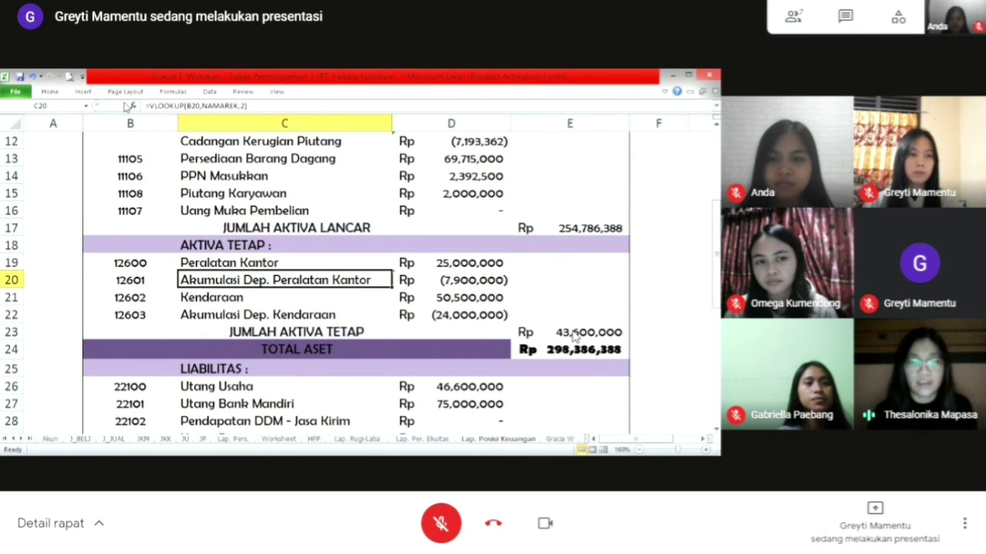
pyautogui.click(341, 297)
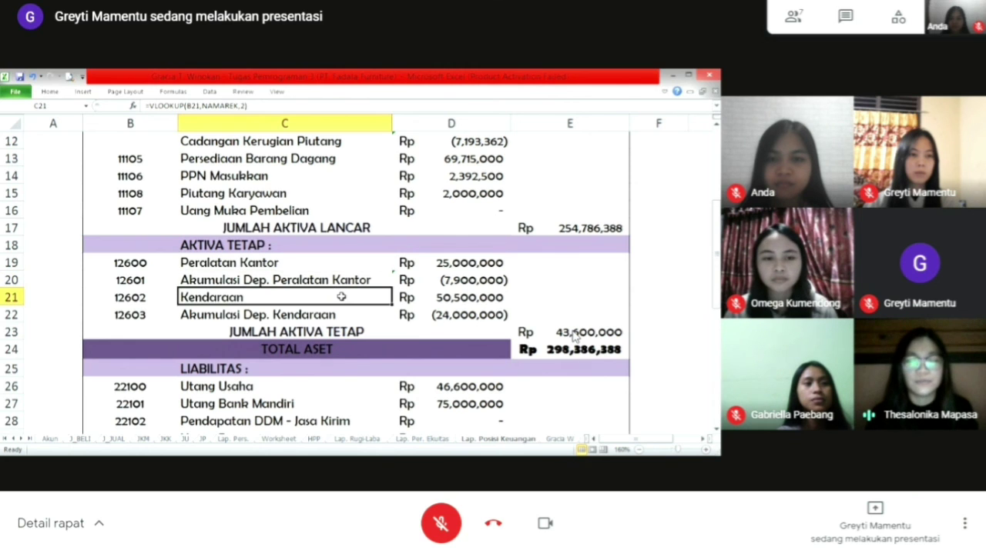
pyautogui.click(363, 309)
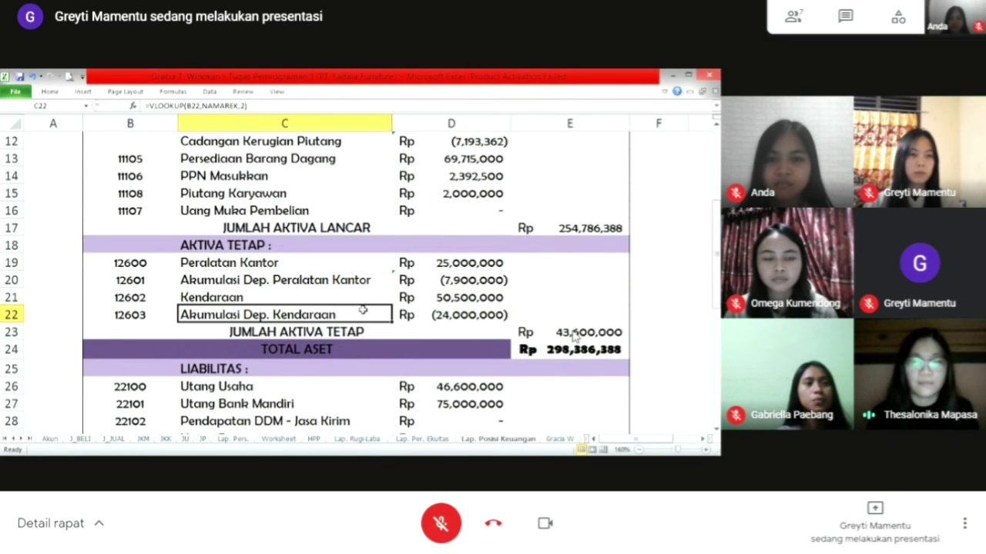
# - Inspect the worksheet VLOOKUP formulas for the fixed asset and accumulated depreciation amounts in D19 to D22
pyautogui.click(414, 259)
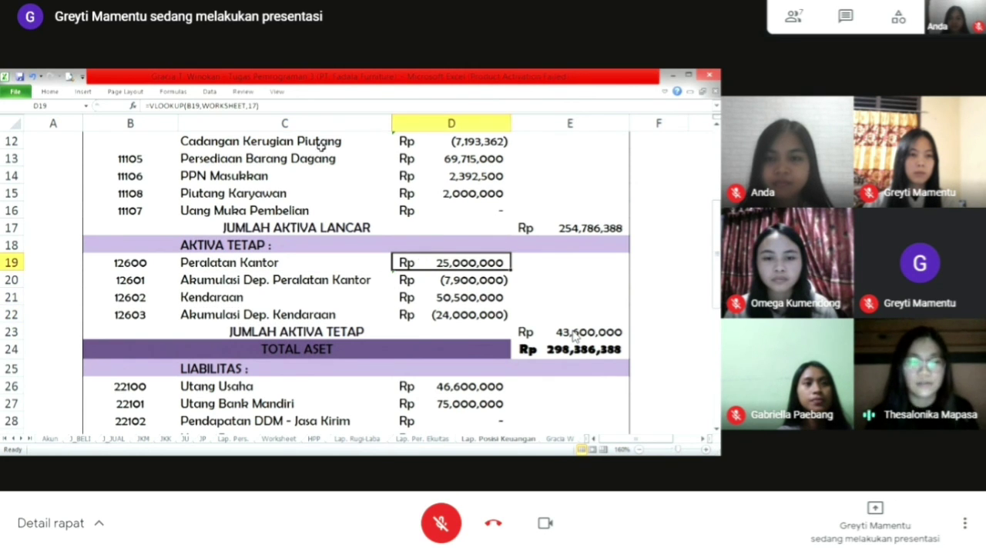
pyautogui.moveTo(261, 105); pyautogui.dragTo(137, 106)
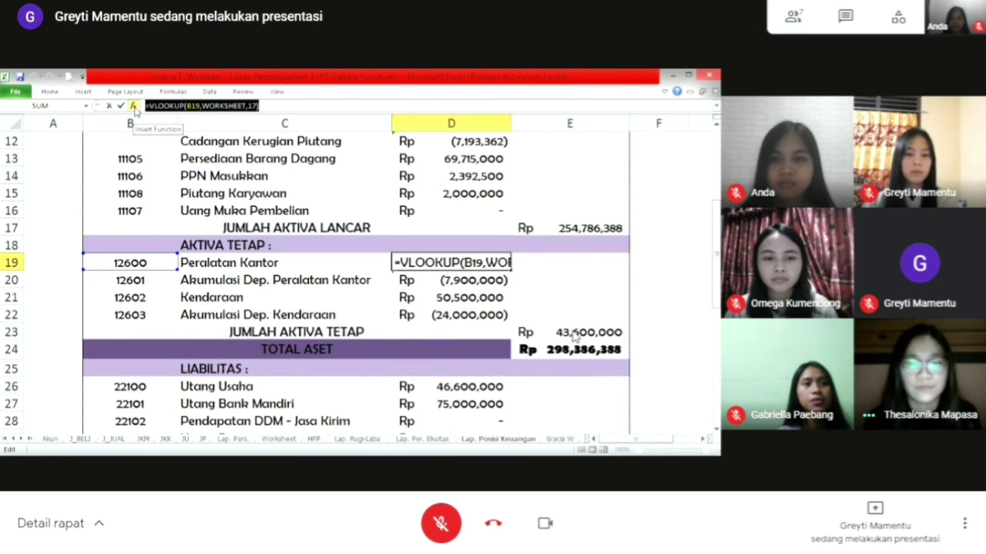
pyautogui.press('Return')
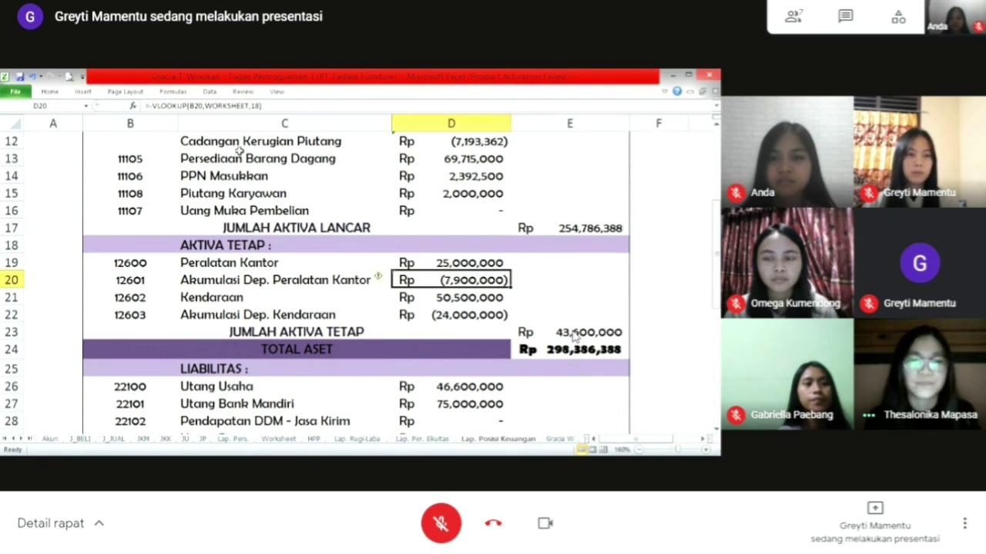
pyautogui.click(431, 298)
pyautogui.click(421, 315)
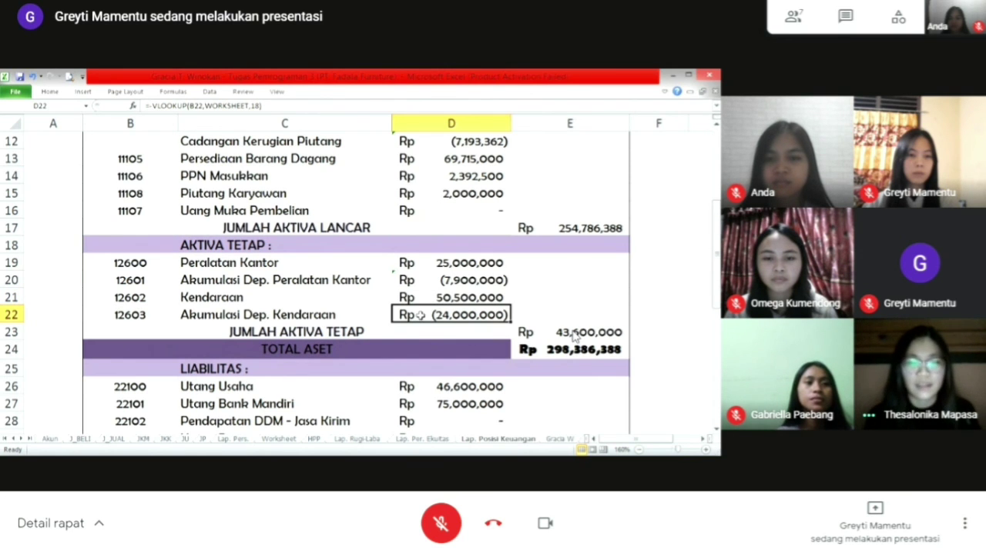
# - Inspect the SUM formula for total fixed assets in E23 and the addition formula for total assets in E24
pyautogui.click(572, 334)
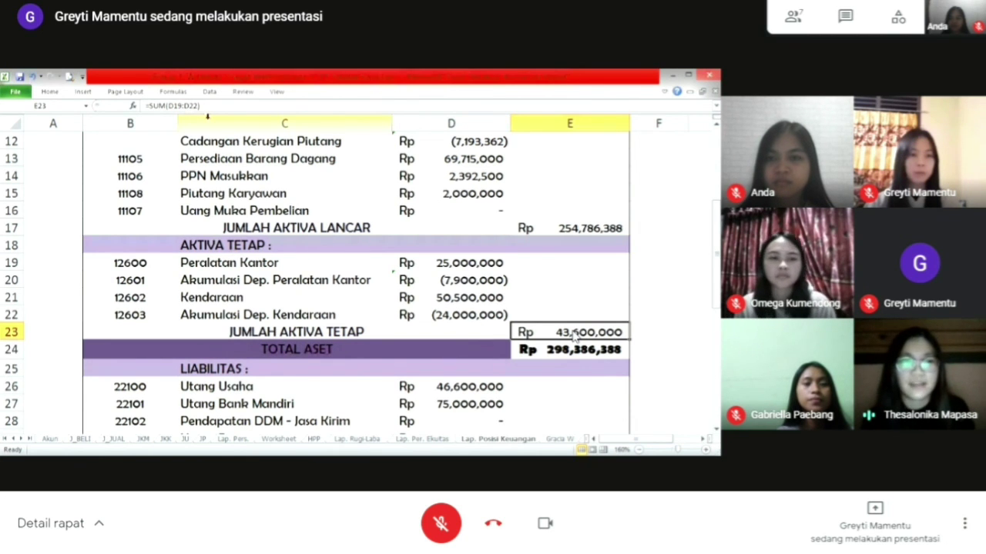
pyautogui.doubleClick(572, 334)
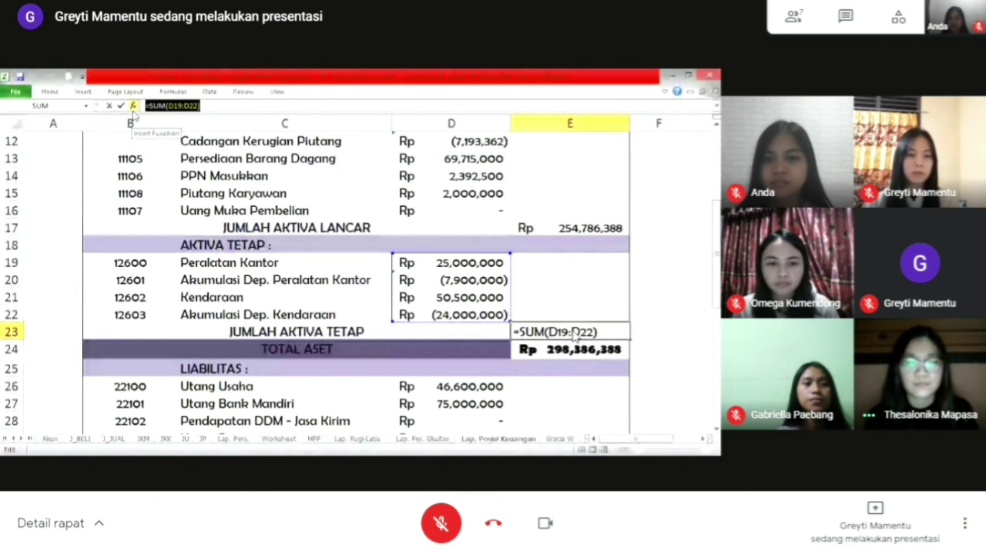
pyautogui.press('Return')
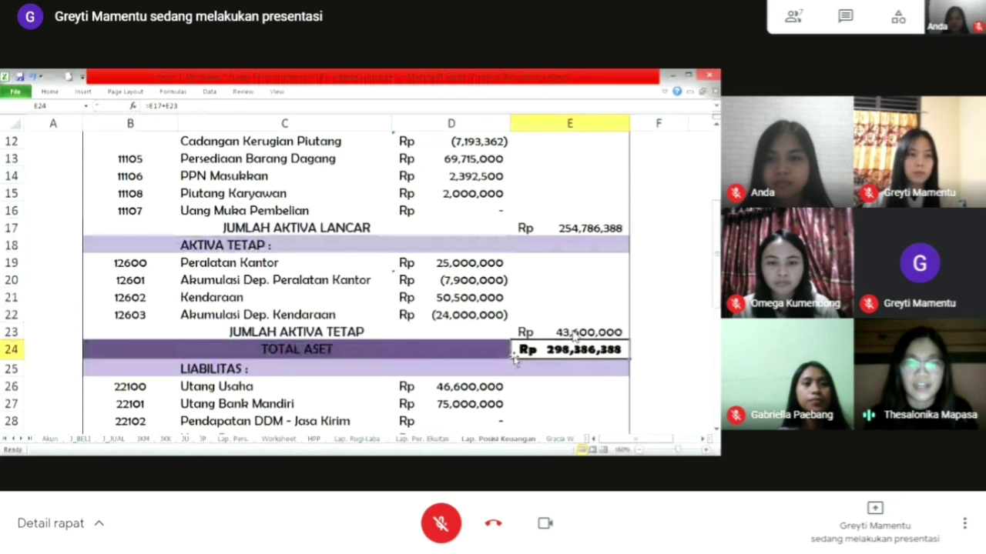
pyautogui.click(138, 106)
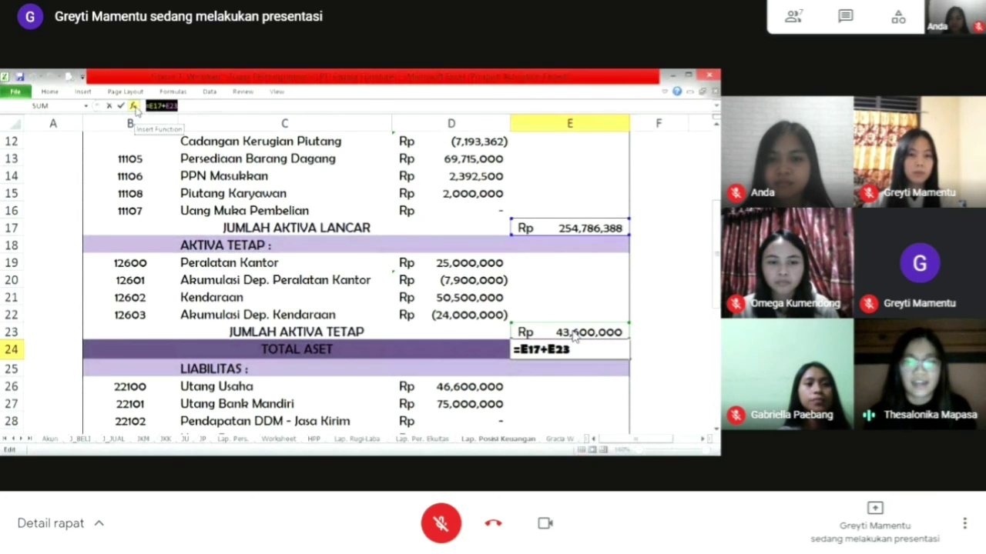
pyautogui.press('Return')
# - Inspect the account code in B26 and the VLOOKUP formulas for the liability account names in C26 to C32
pyautogui.scroll(-1, 573, 336)
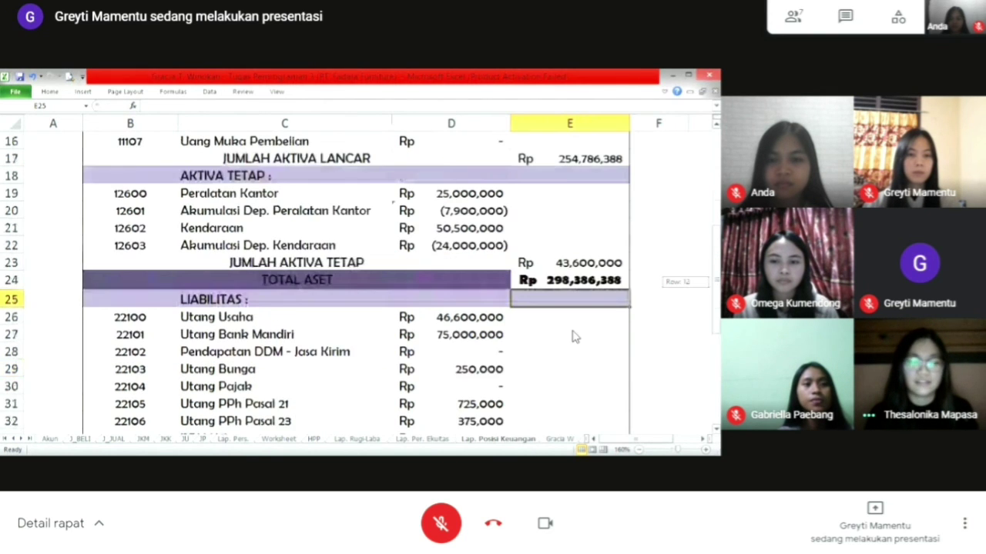
pyautogui.scroll(-1, 574, 337)
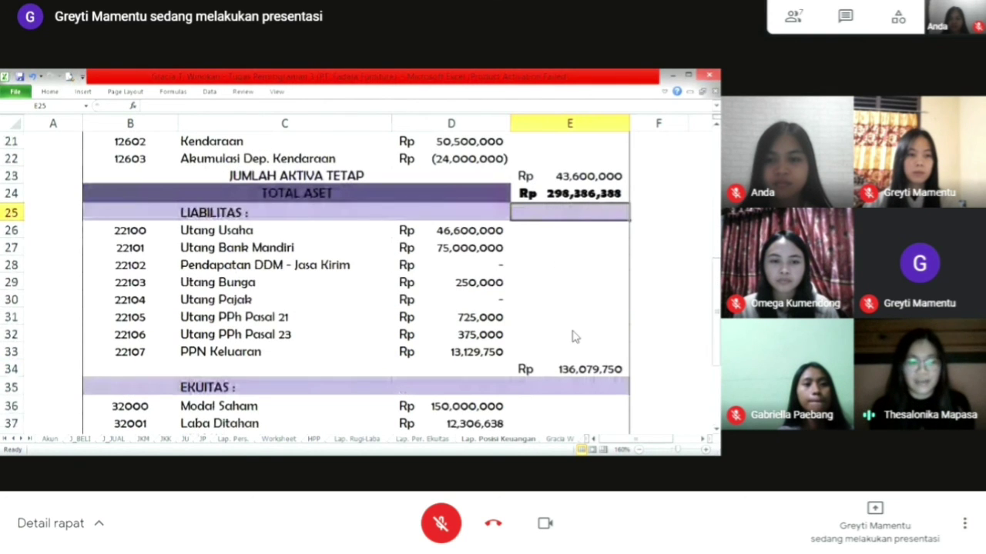
pyautogui.click(171, 229)
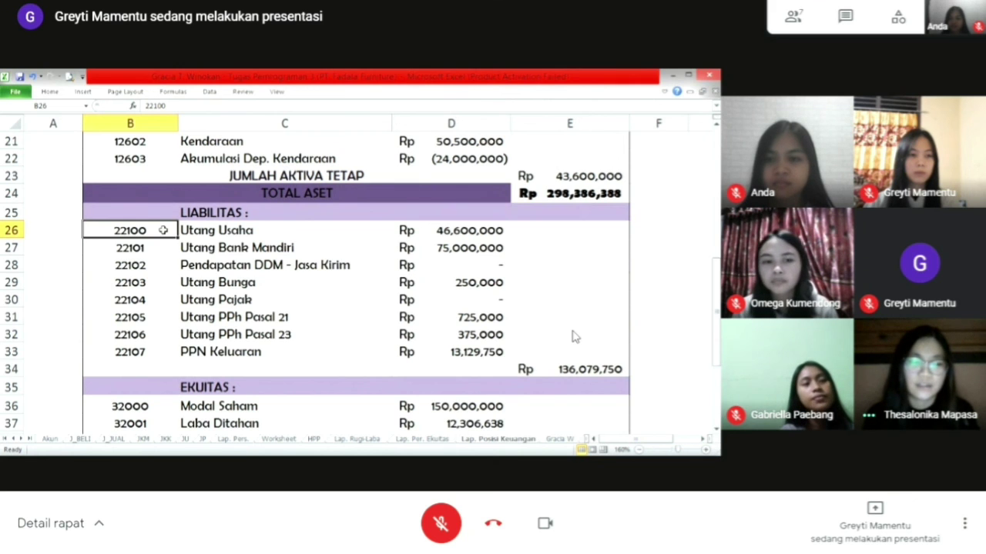
pyautogui.click(375, 229)
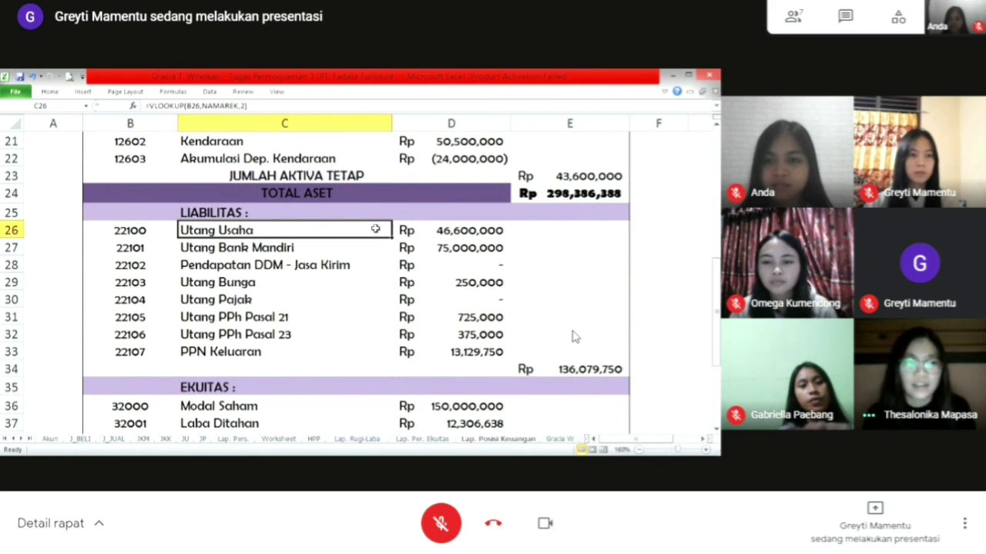
pyautogui.doubleClick(375, 229)
pyautogui.moveTo(248, 106); pyautogui.dragTo(135, 110)
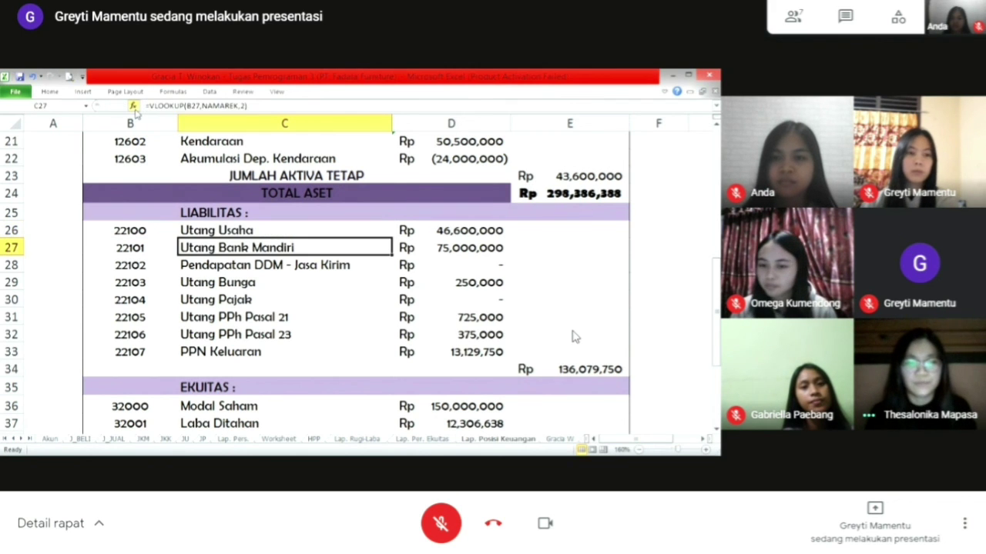
pyautogui.press('Return')
pyautogui.press('Down')
pyautogui.press('Down')
pyautogui.press('Down')
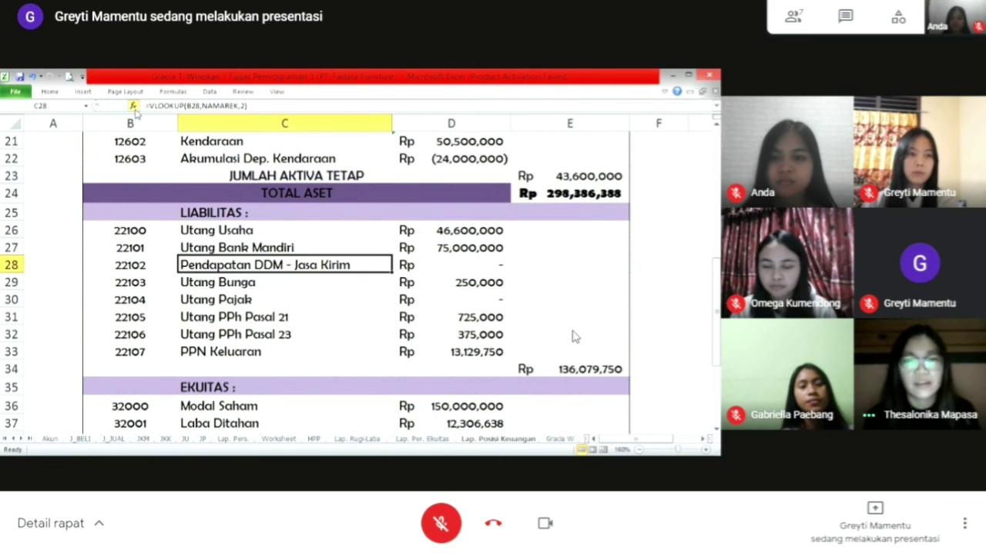
pyautogui.press('Down')
pyautogui.press('Down')
pyautogui.press('Down')
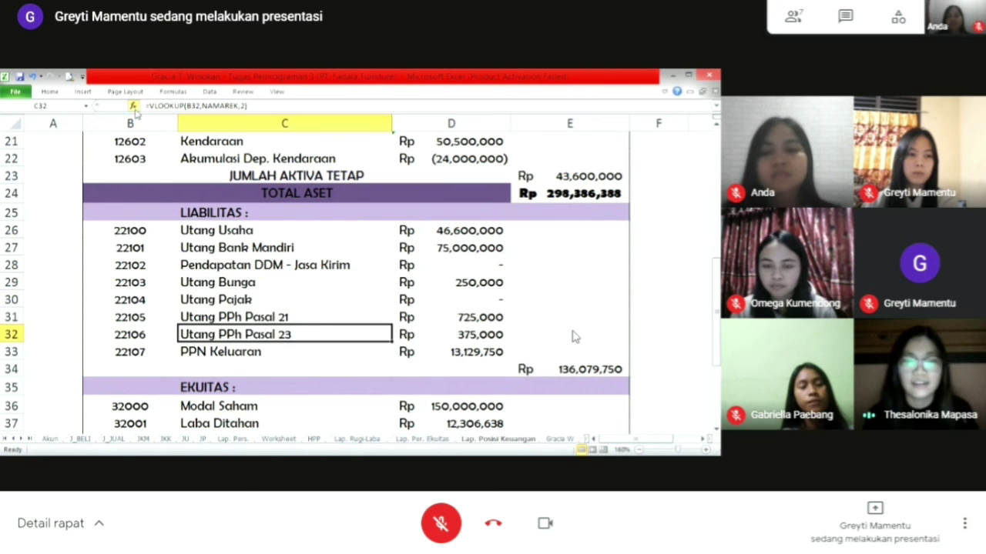
# - Inspect the VLOOKUP formulas for the liability amounts in D26 and D27 and the SUM formula for total liabilities in E34
pyautogui.click(424, 228)
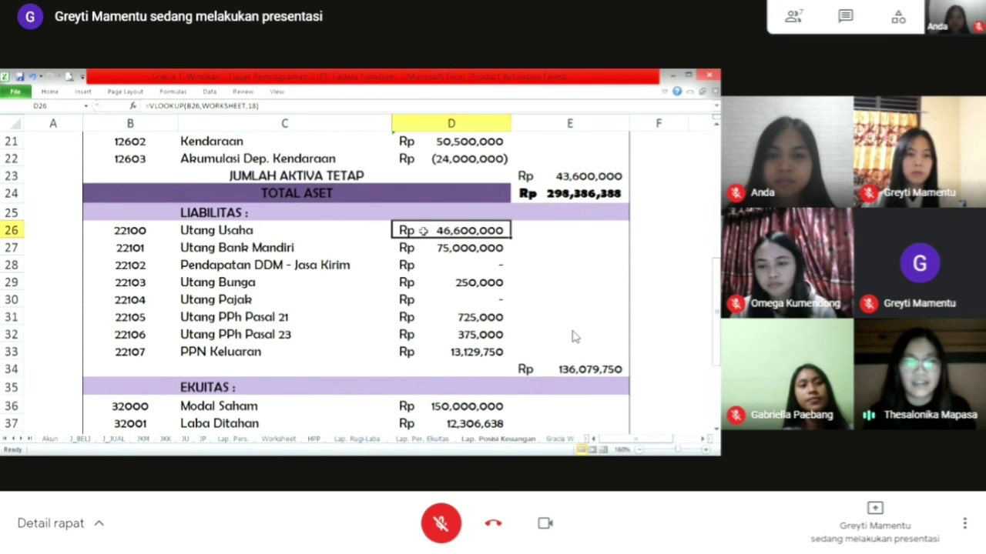
pyautogui.press('F2')
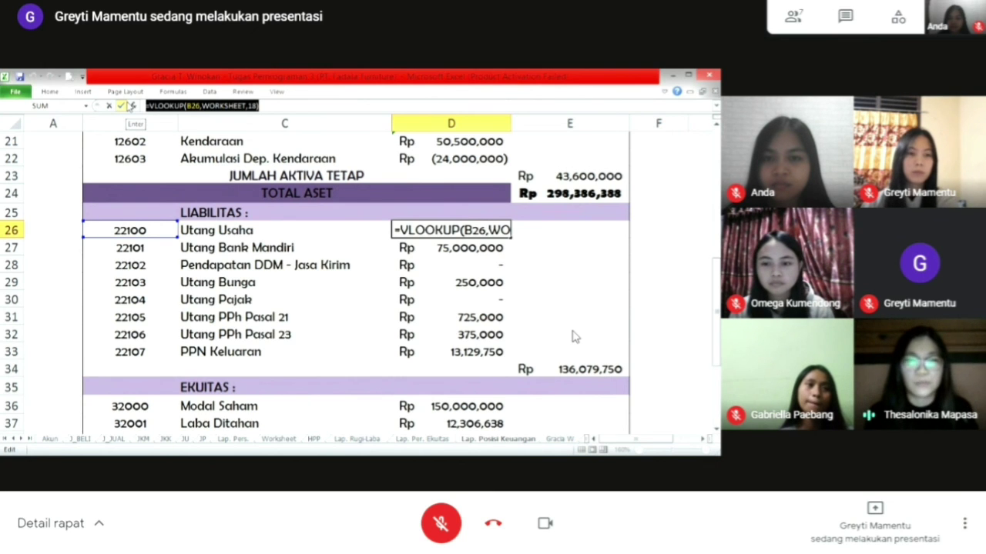
pyautogui.press('Return')
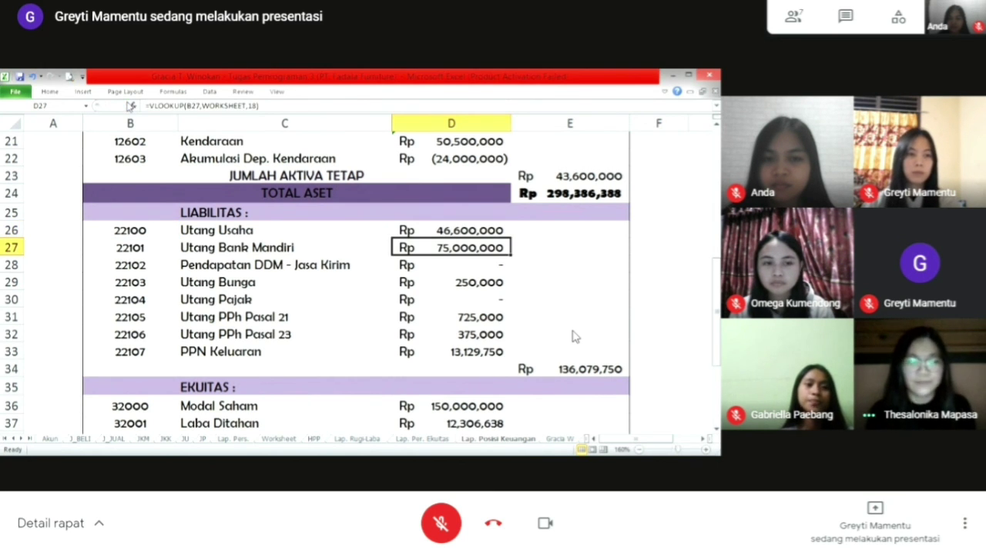
pyautogui.click(570, 369)
pyautogui.moveTo(202, 106); pyautogui.dragTo(141, 110)
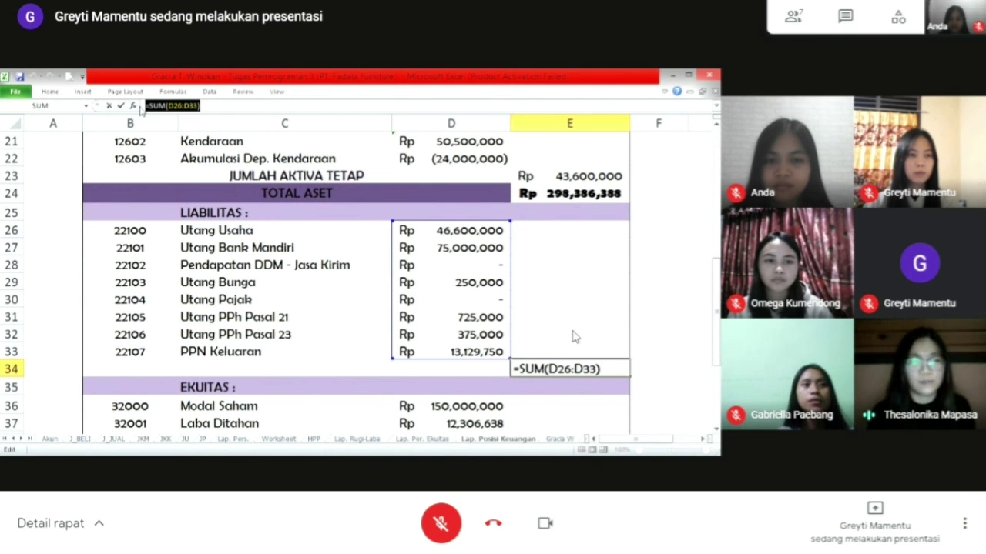
pyautogui.press('Return')
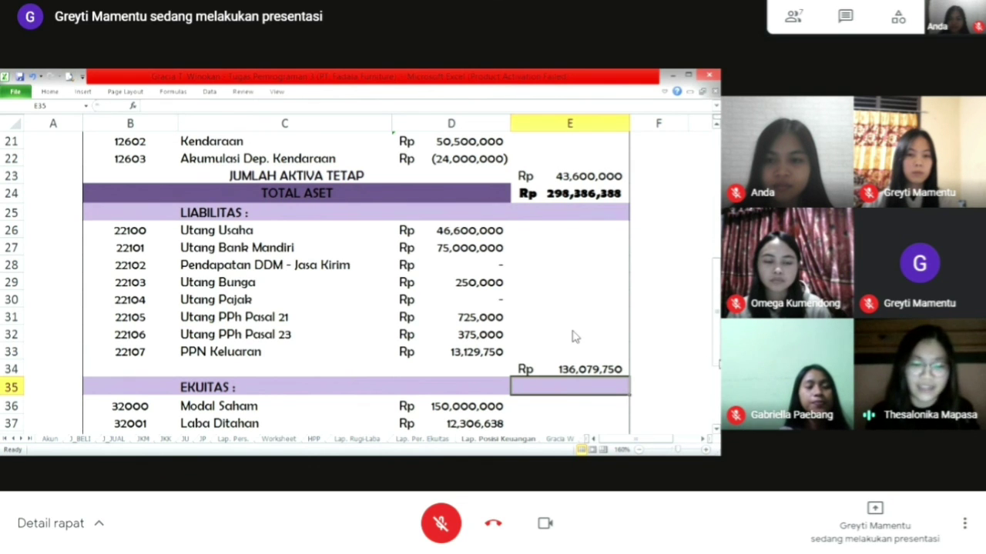
# - Inspect the share capital account code in B36 and the VLOOKUP formulas for the equity account names in C36 and C37
pyautogui.scroll(-3, 574, 337)
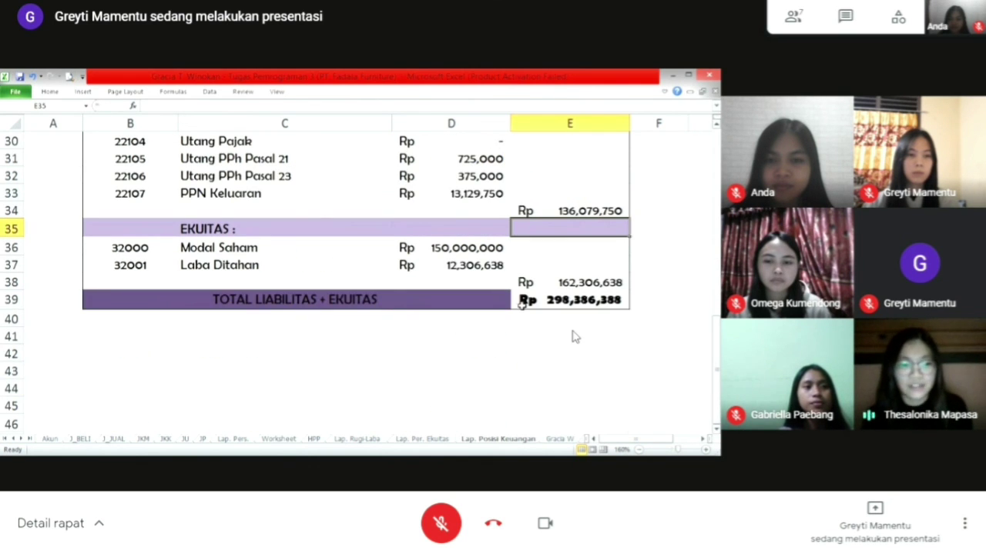
pyautogui.click(144, 244)
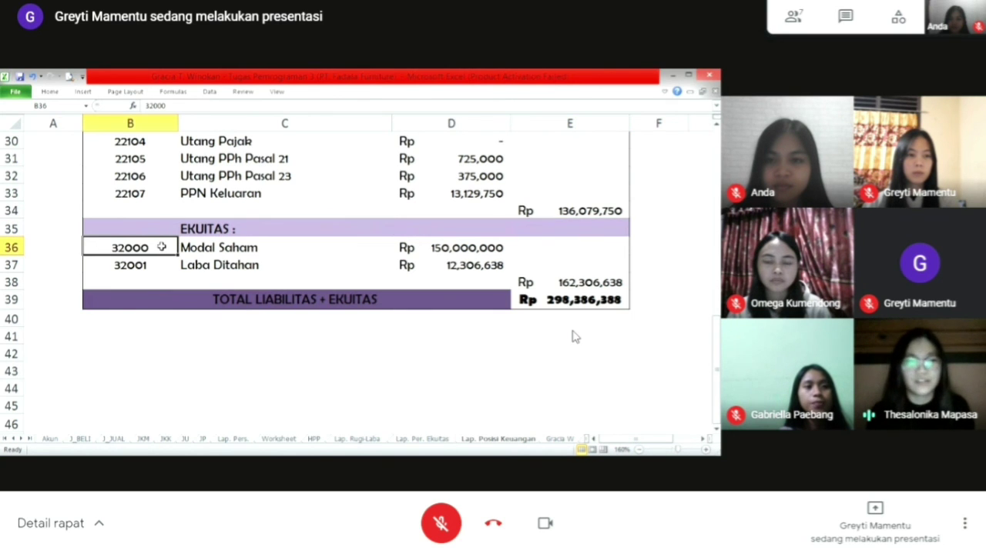
pyautogui.click(289, 248)
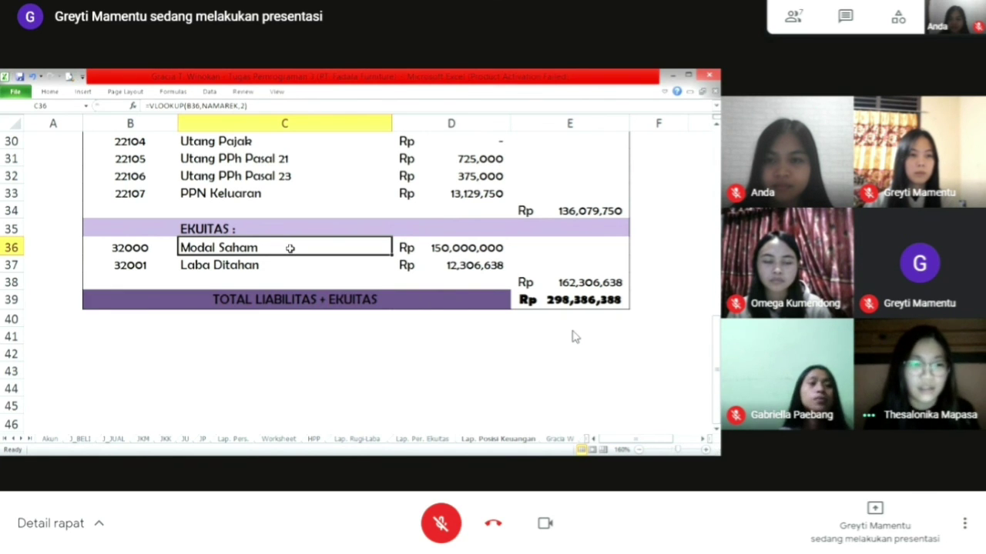
pyautogui.doubleClick(289, 248)
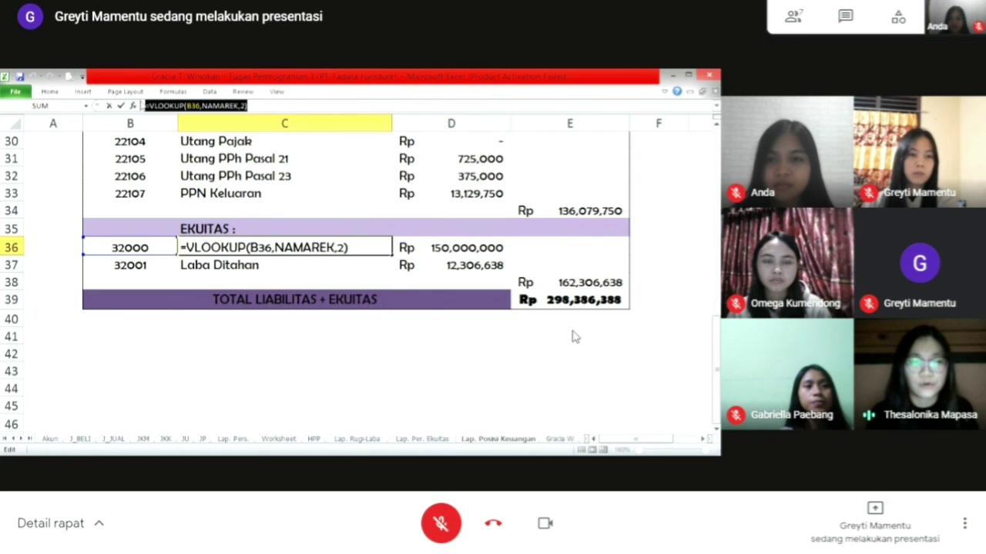
pyautogui.press('Return')
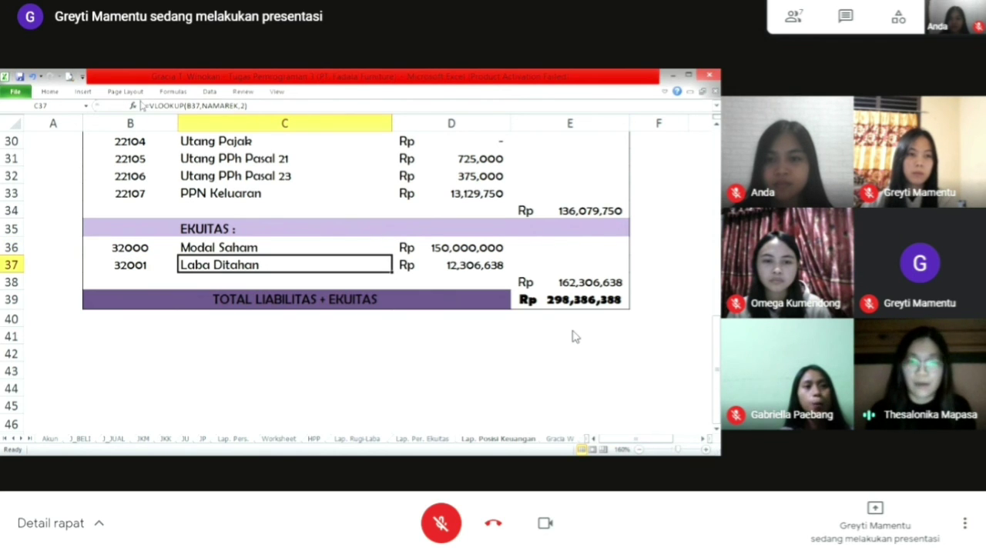
# - Inspect the VLOOKUP formula for the share capital amount in D36 and the cross-sheet reference for retained earnings in D37
pyautogui.click(420, 249)
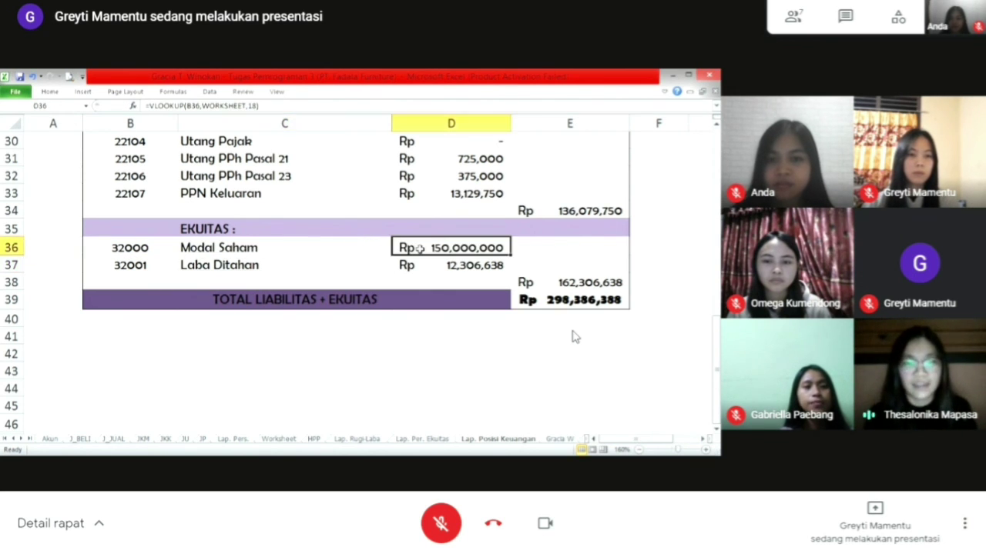
pyautogui.moveTo(259, 105); pyautogui.dragTo(137, 111)
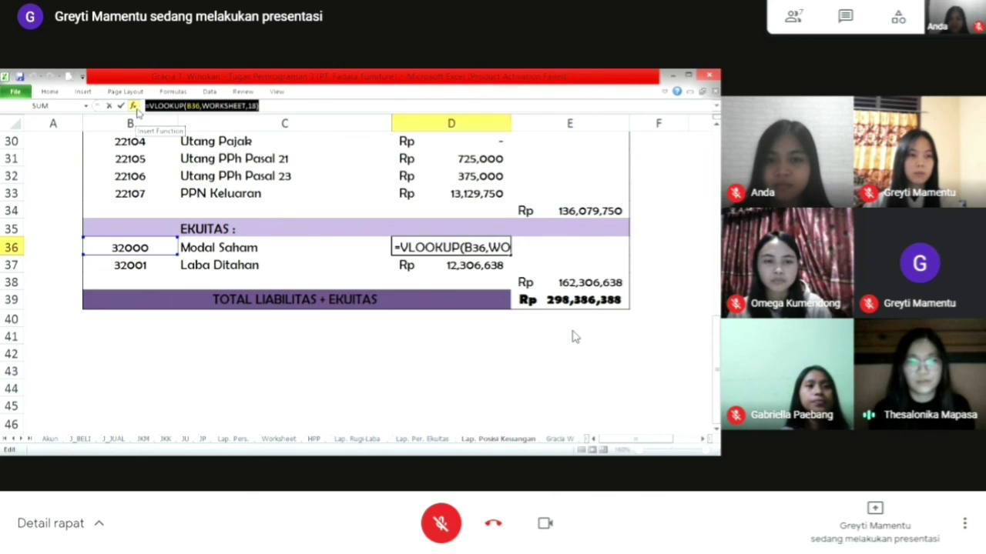
pyautogui.press('Return')
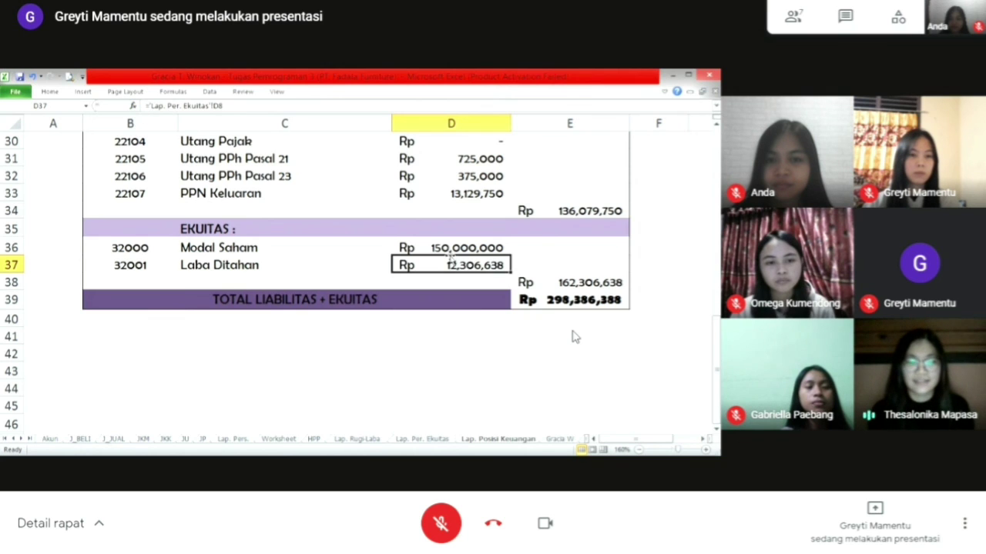
# - Inspect the SUM formula for total equity in E38 and the addition formula for total liabilities and equity in E39
pyautogui.click(549, 282)
pyautogui.moveTo(204, 106); pyautogui.dragTo(129, 108)
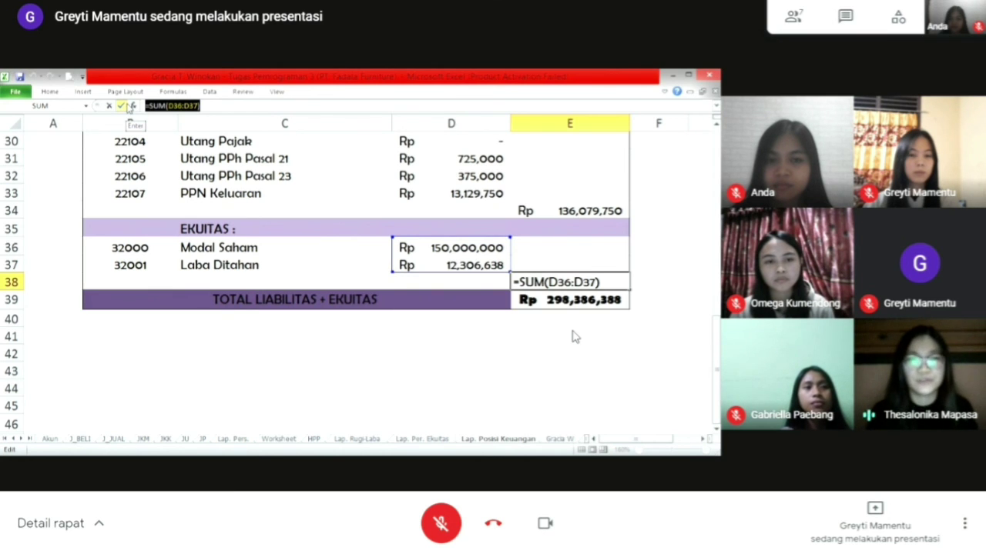
pyautogui.press('Return')
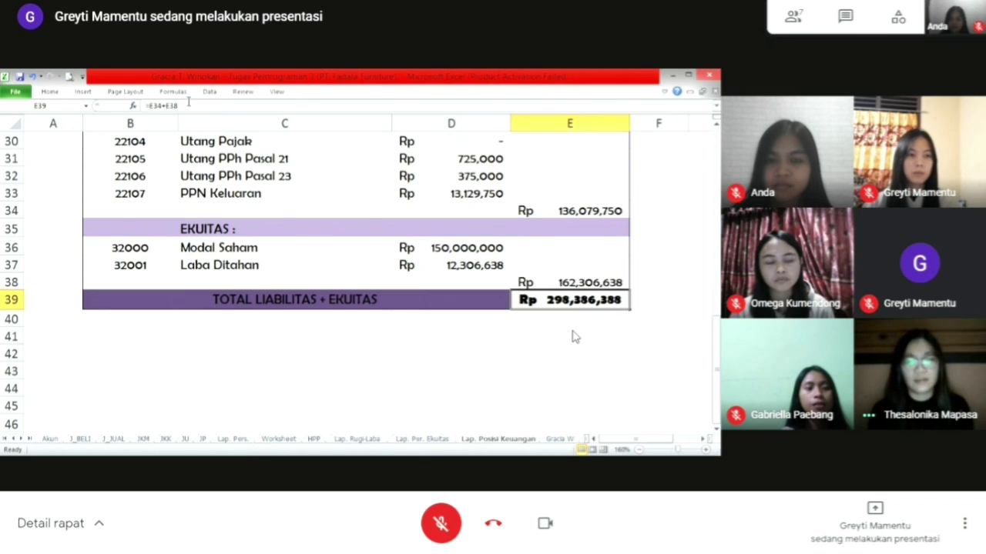
pyautogui.moveTo(188, 105); pyautogui.dragTo(142, 105)
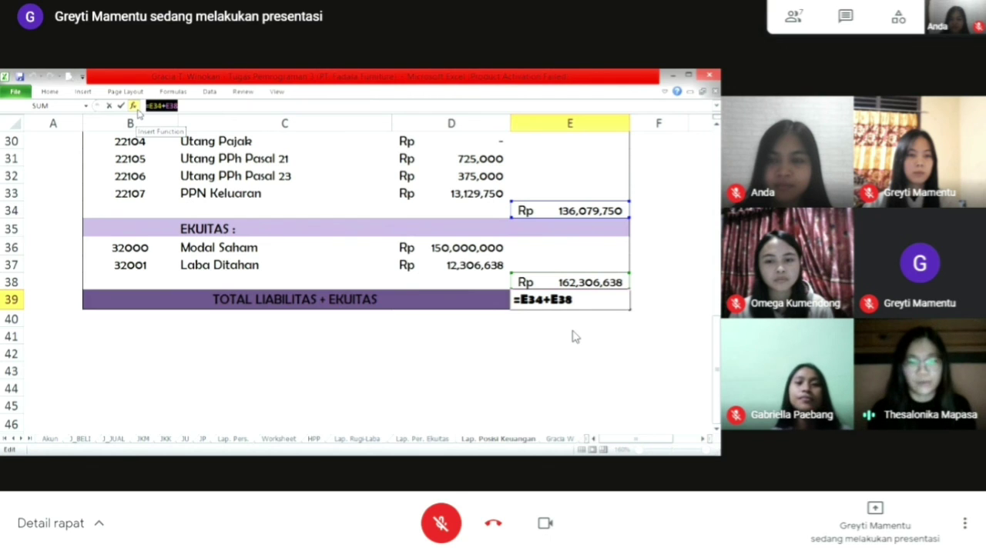
pyautogui.press('Return')
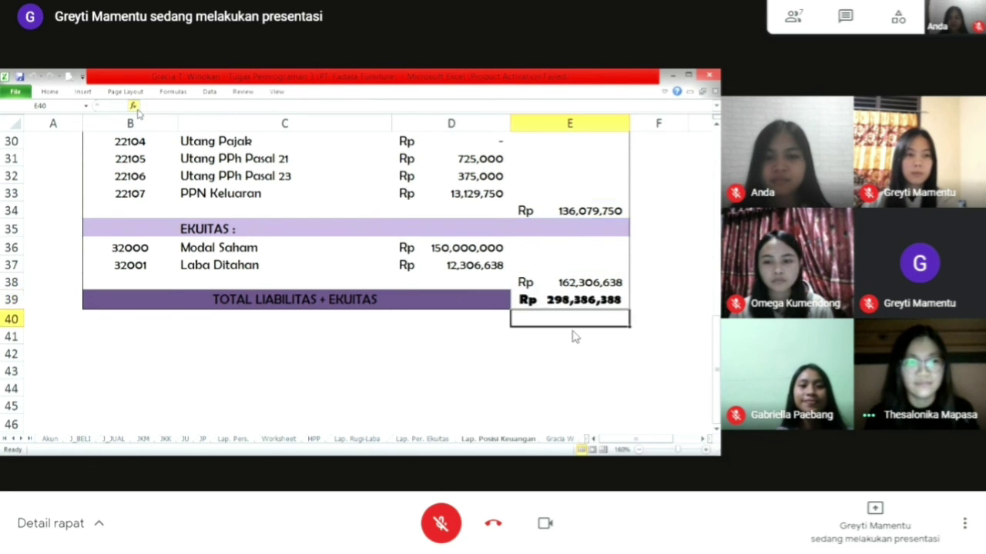